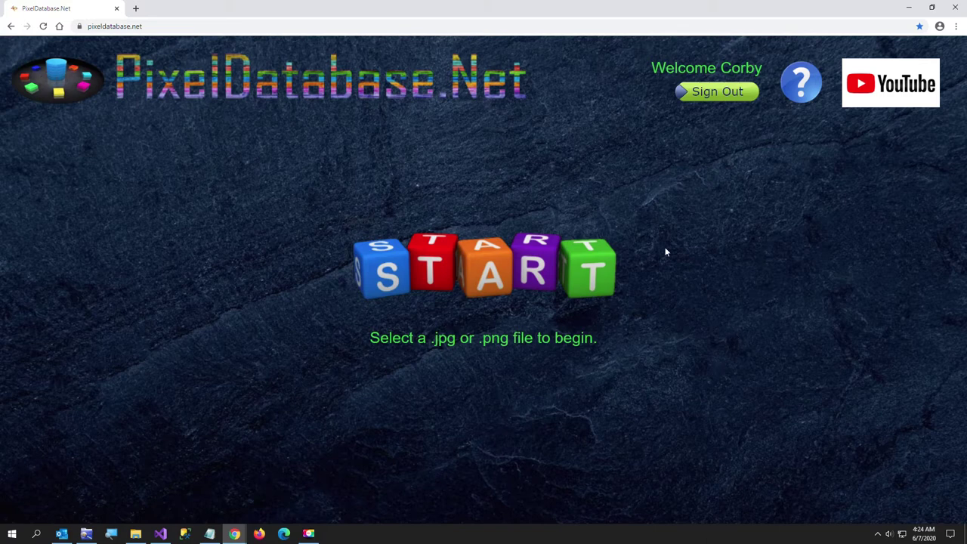
Open a new browser window and search Google for getpaint.net
left_click(161, 22)
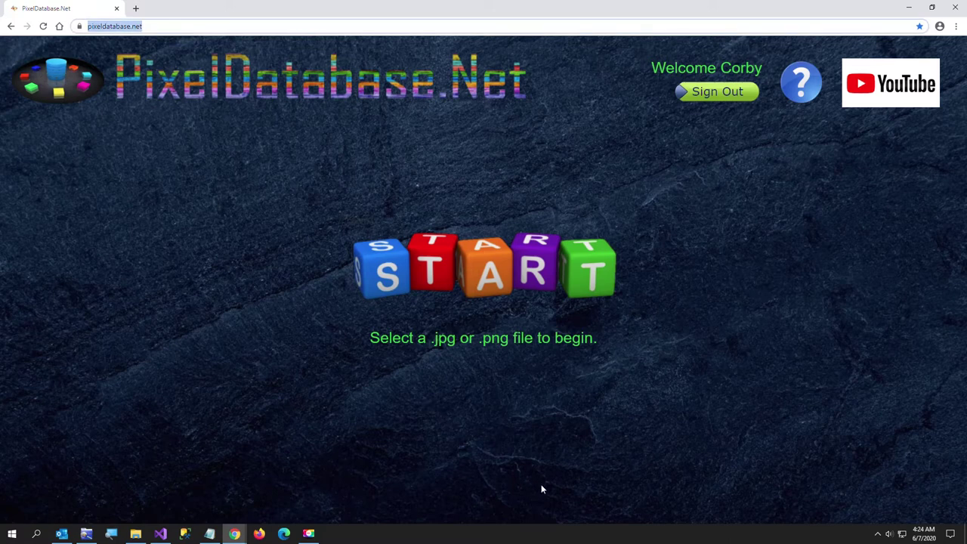
right_click(234, 533)
left_click(236, 498)
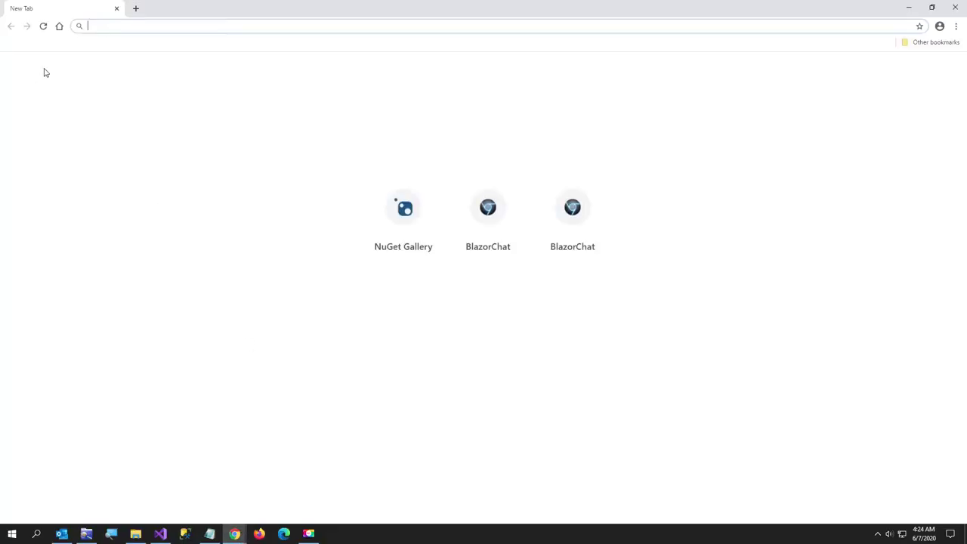
left_click(60, 28)
type("G")
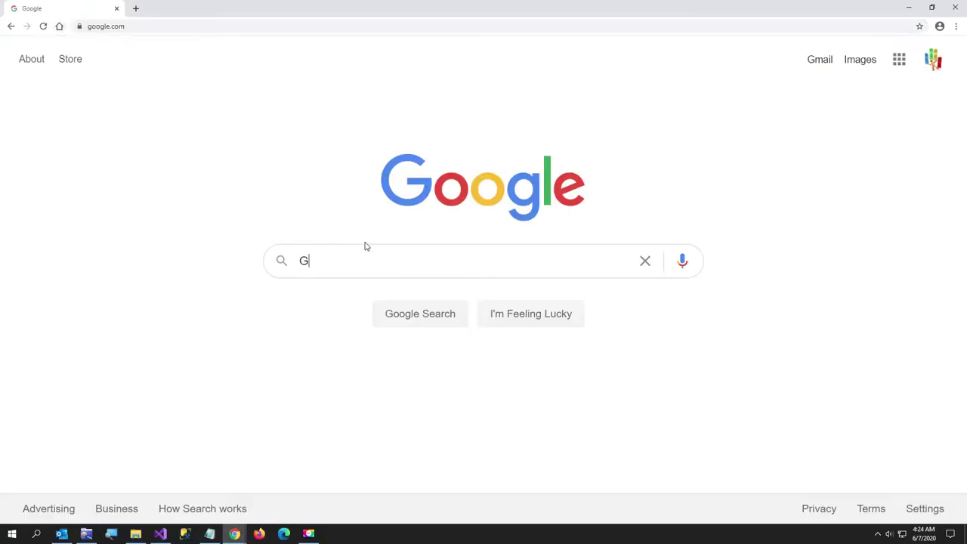
type("etPaint")
key("Down")
key("BackSpace")
key("BackSpace")
key("BackSpace")
key("BackSpace")
key("BackSpace")
key("BackSpace")
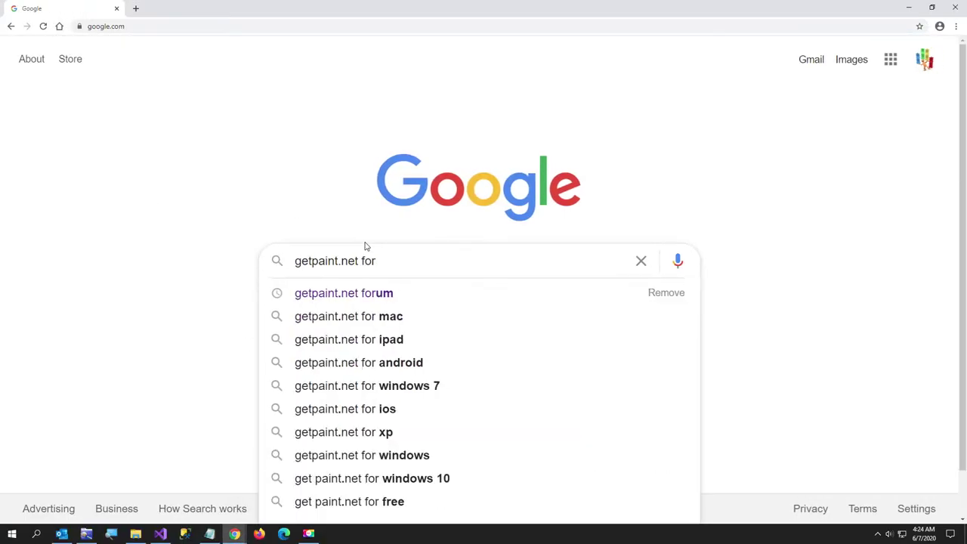
key("Return")
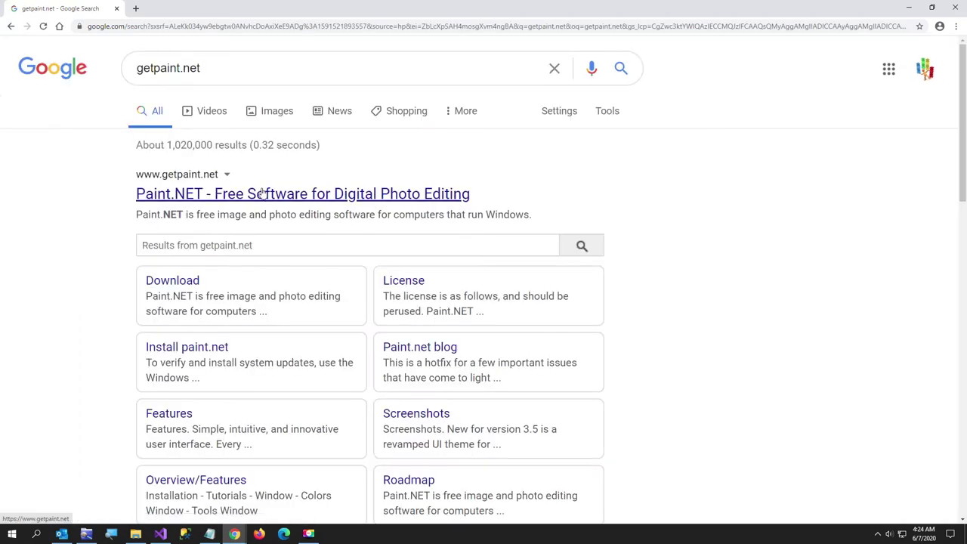
Visit the download page on the official Paint.NET website
left_click(259, 196)
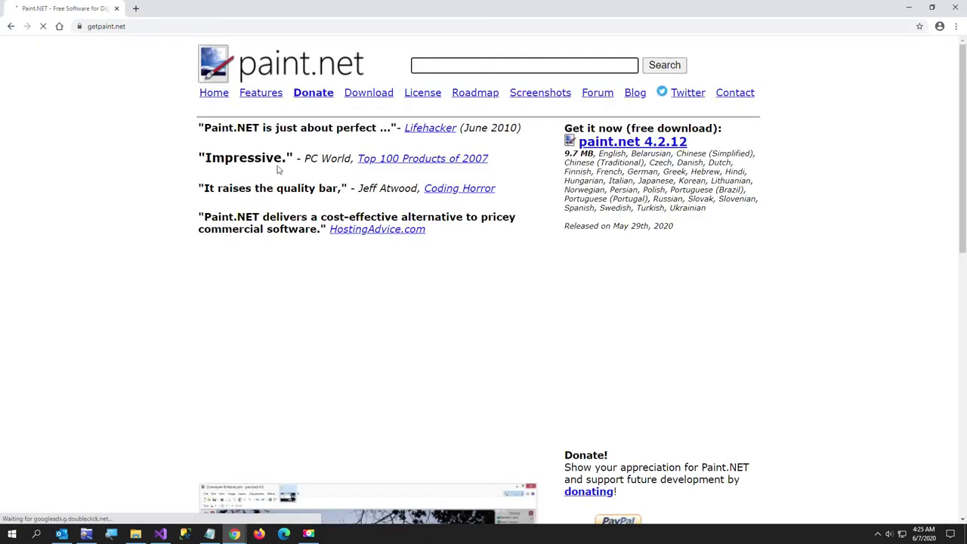
left_click(352, 98)
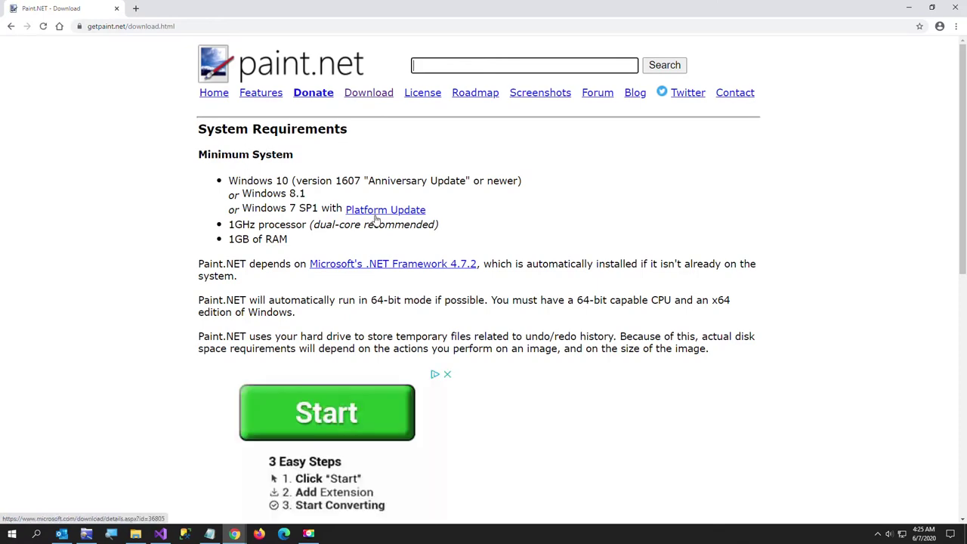
scroll(367, 262, "down", 4)
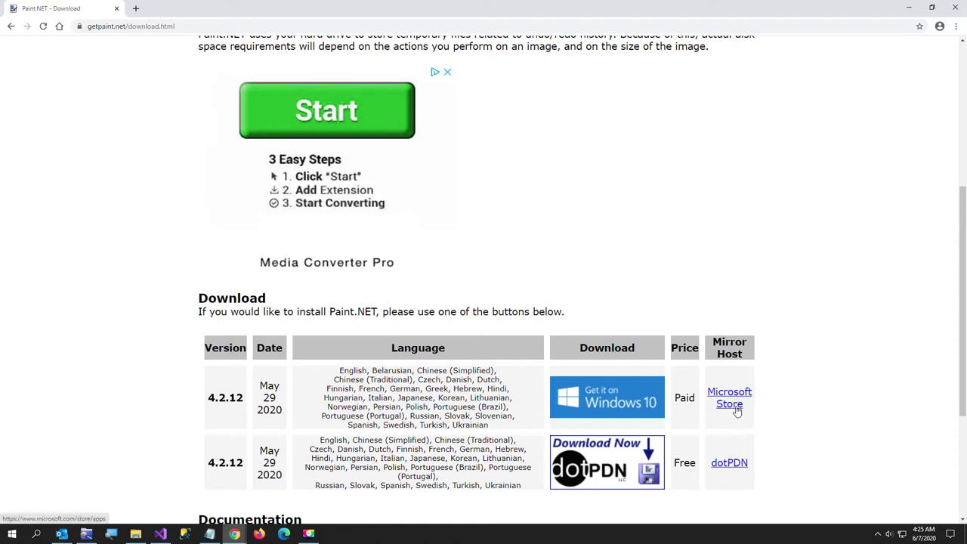
left_click(733, 470)
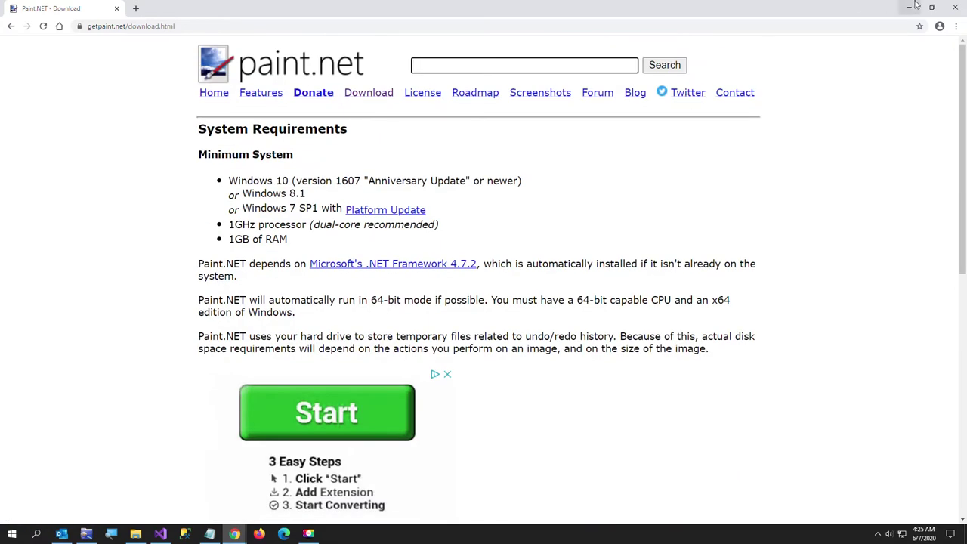
Close the browser window and launch paint.net from the Start menu
left_click(955, 8)
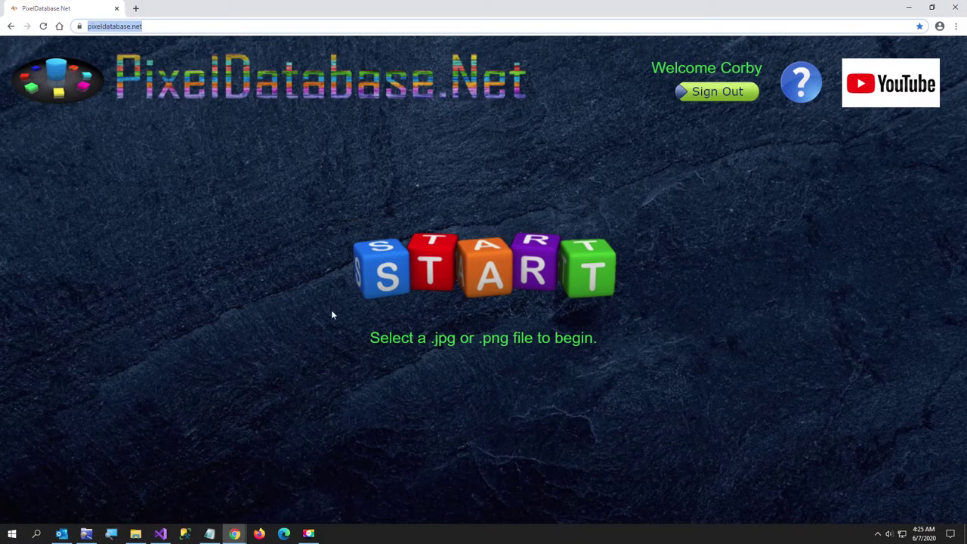
left_click(12, 534)
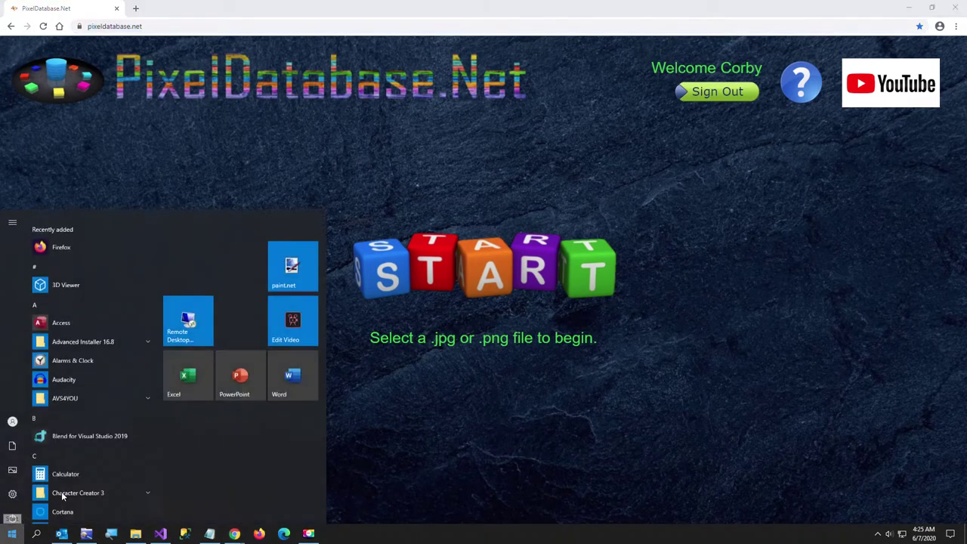
left_click(288, 266)
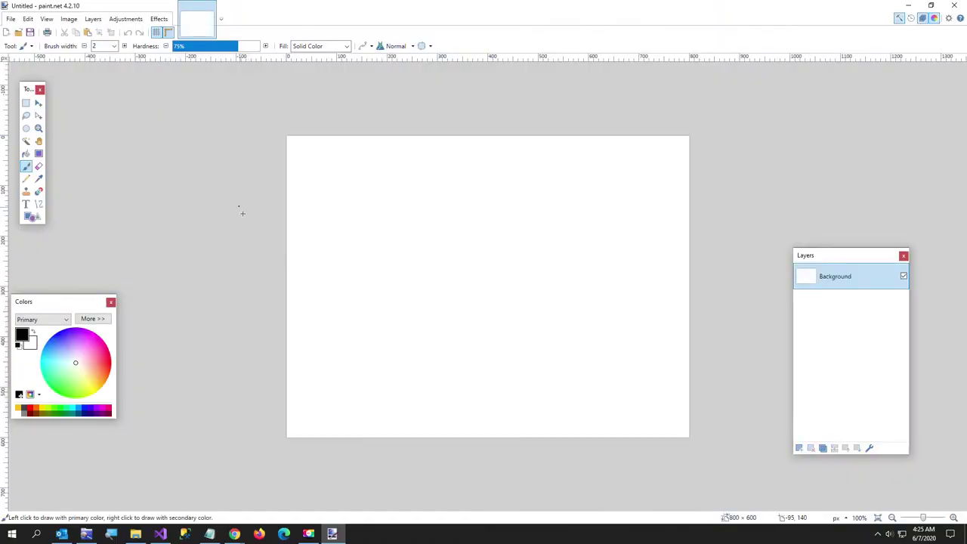
Add a new layer and rename it 'Text'
left_click(798, 448)
double_click(828, 278)
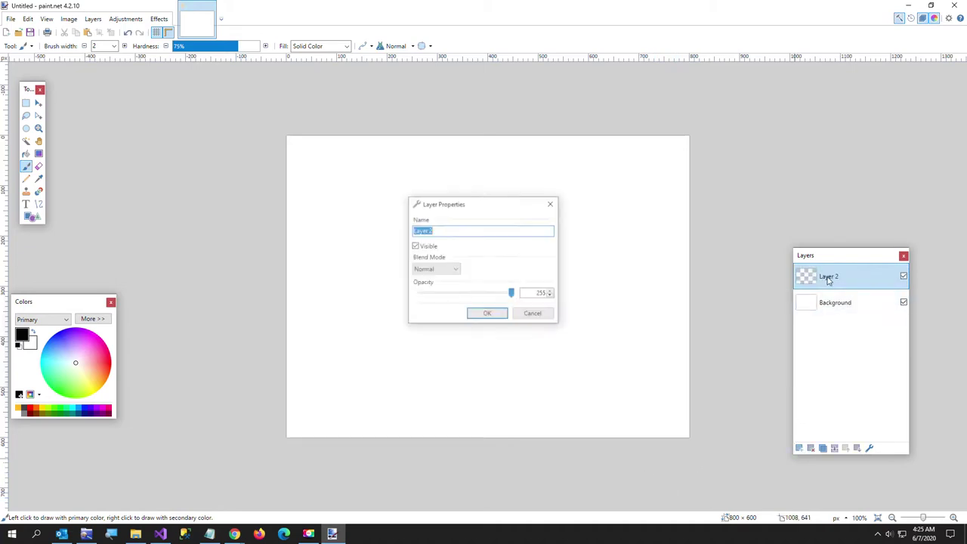
type("Text")
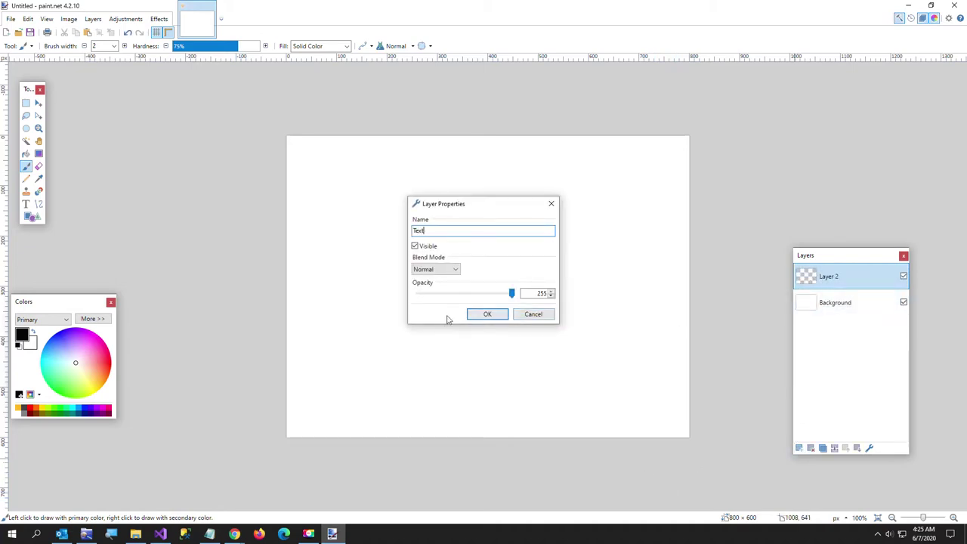
left_click(472, 315)
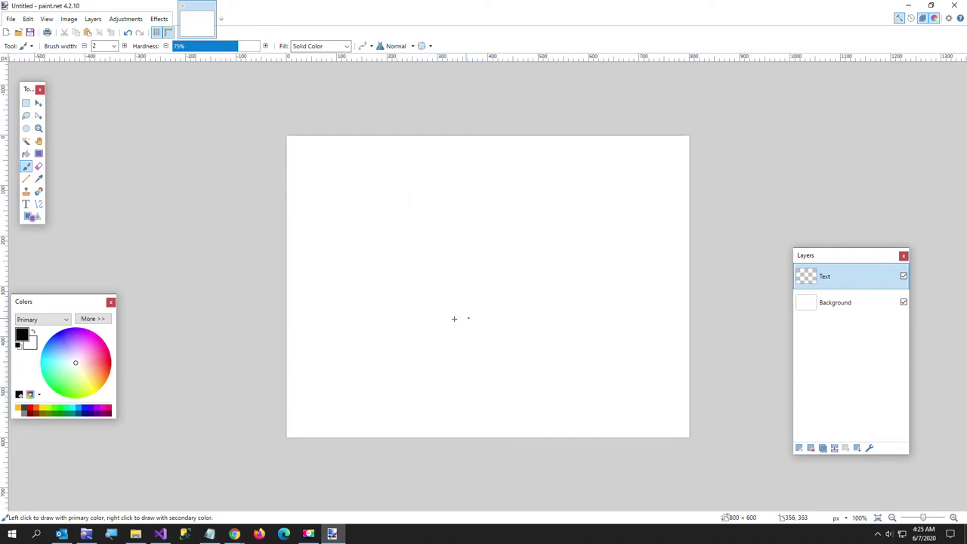
Fill the Background layer solid black with the Paint Bucket, then reselect the Text layer
left_click(844, 305)
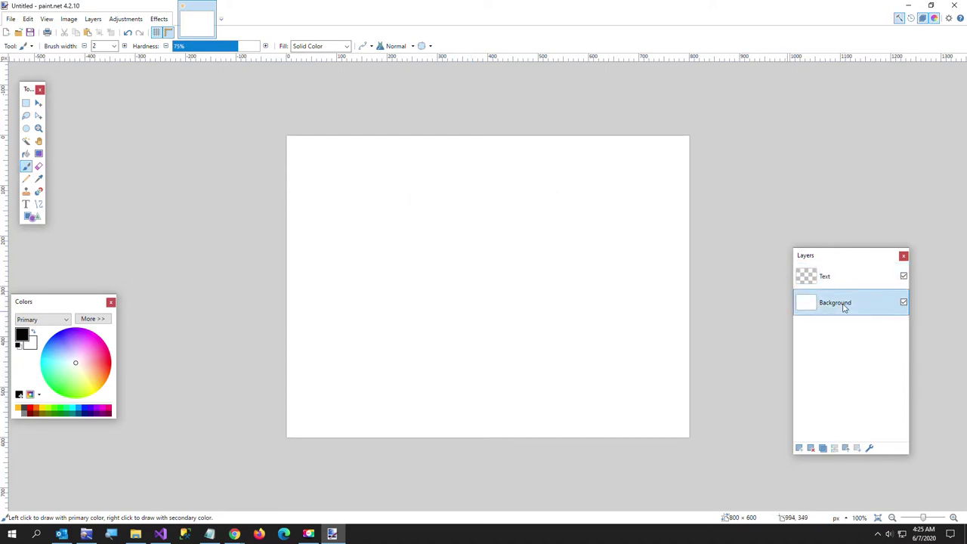
left_click(26, 155)
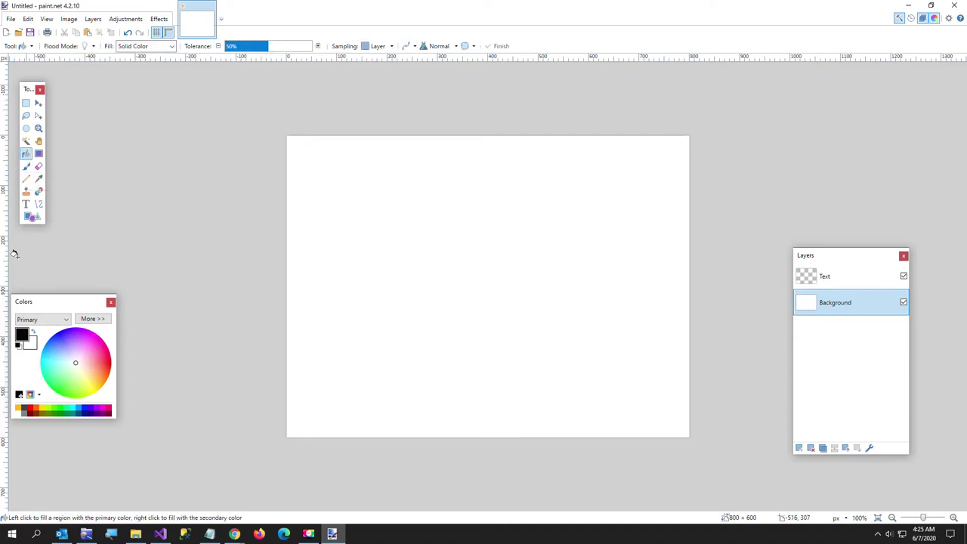
left_click(313, 271)
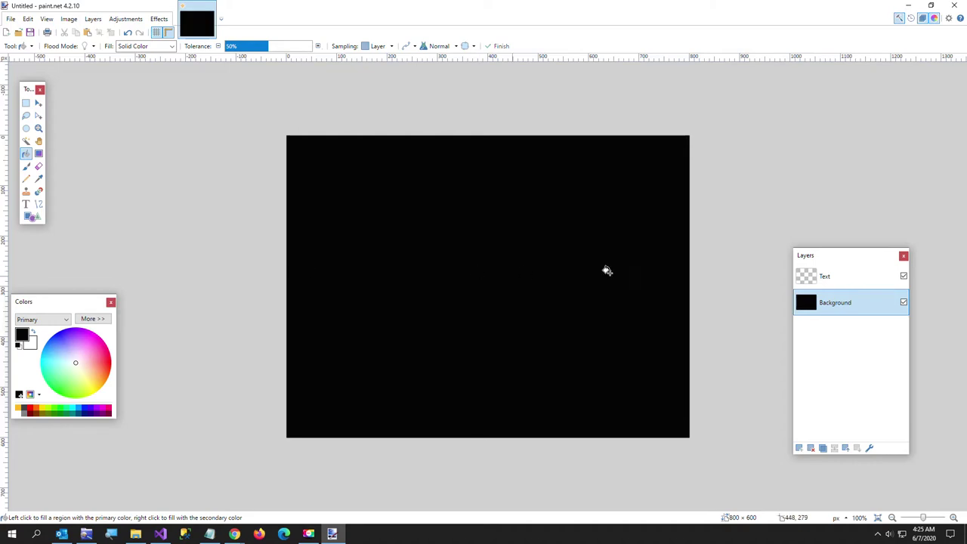
left_click(841, 282)
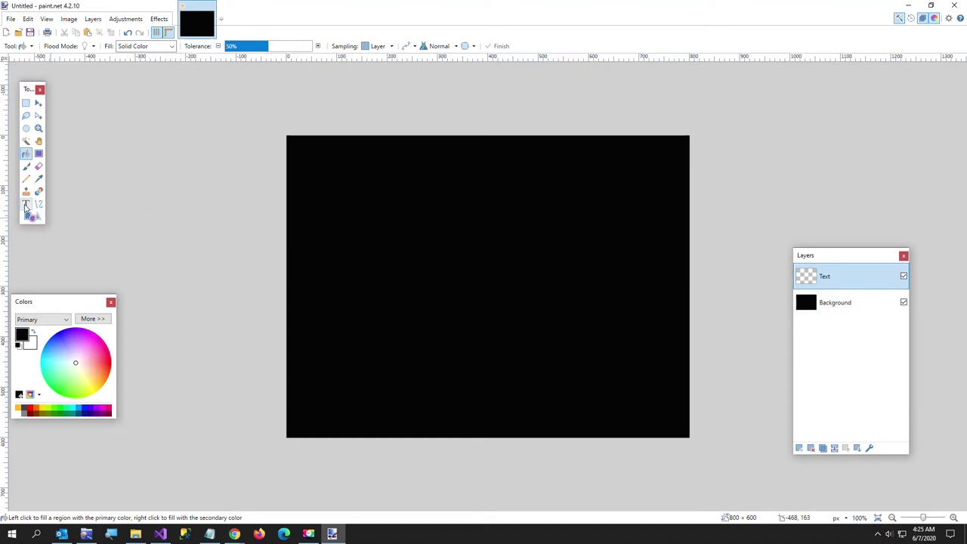
left_click(25, 204)
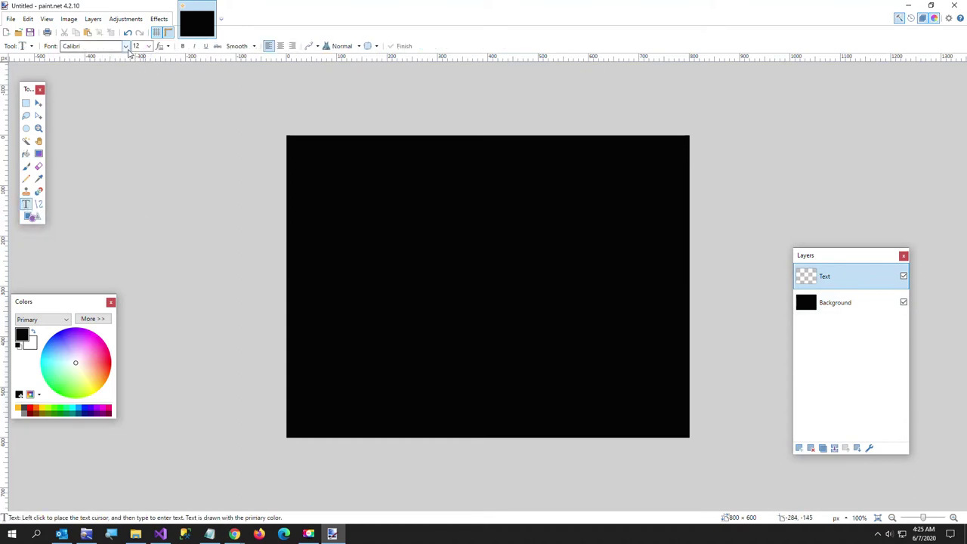
Set the text to 84-point Comic Sans MS with center alignment
left_click(149, 46)
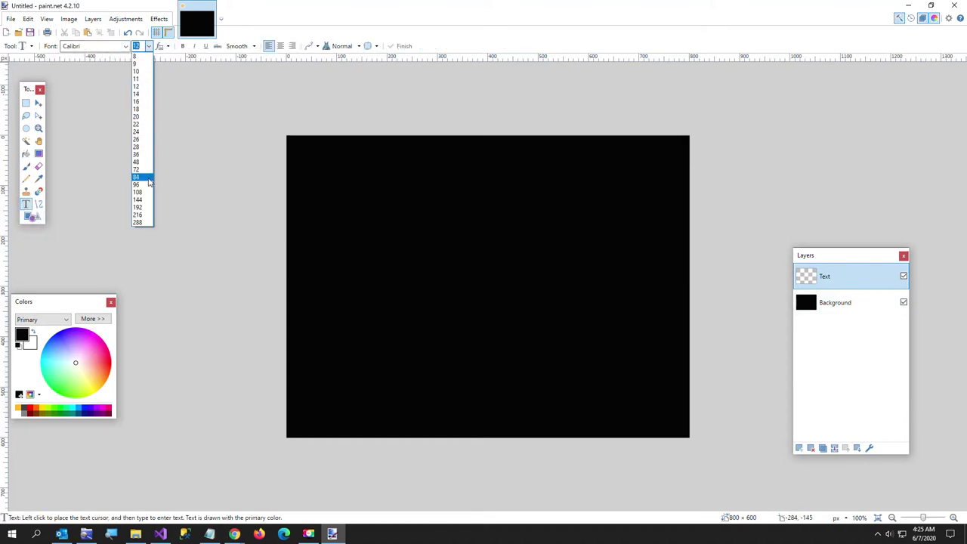
left_click(138, 177)
left_click(126, 47)
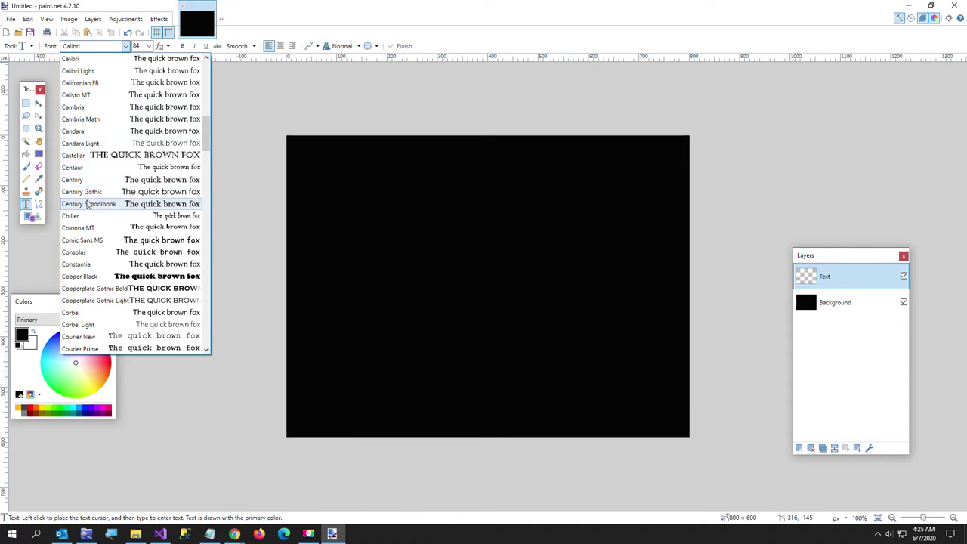
left_click(84, 240)
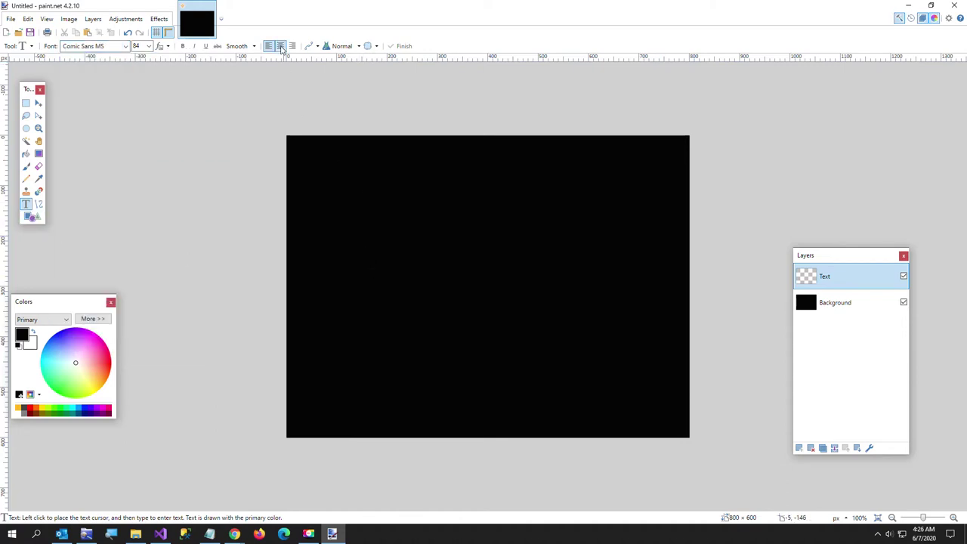
left_click(280, 46)
Type 'I Love' / 'Pancakes' in yellow on two lines and move it to the canvas centre
left_click(364, 218)
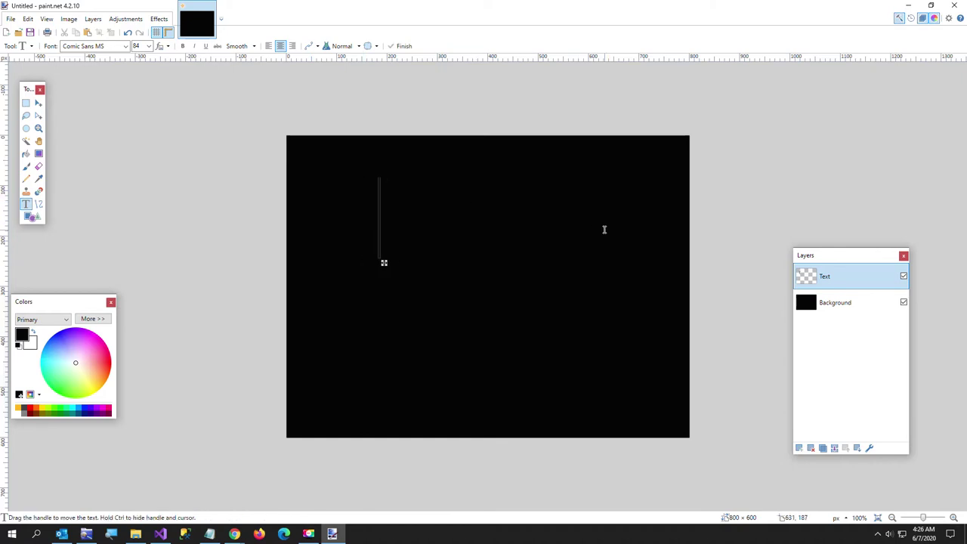
left_click(90, 389)
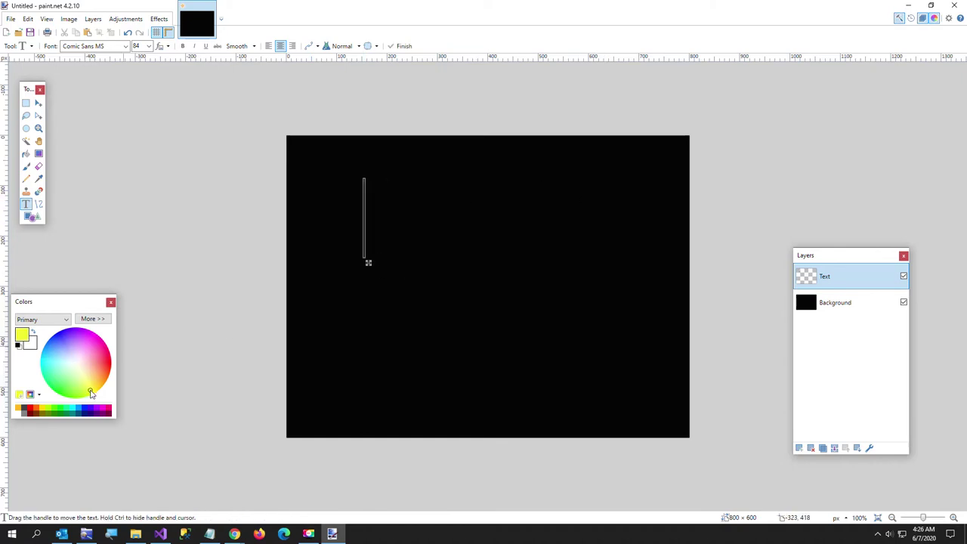
type("I Love")
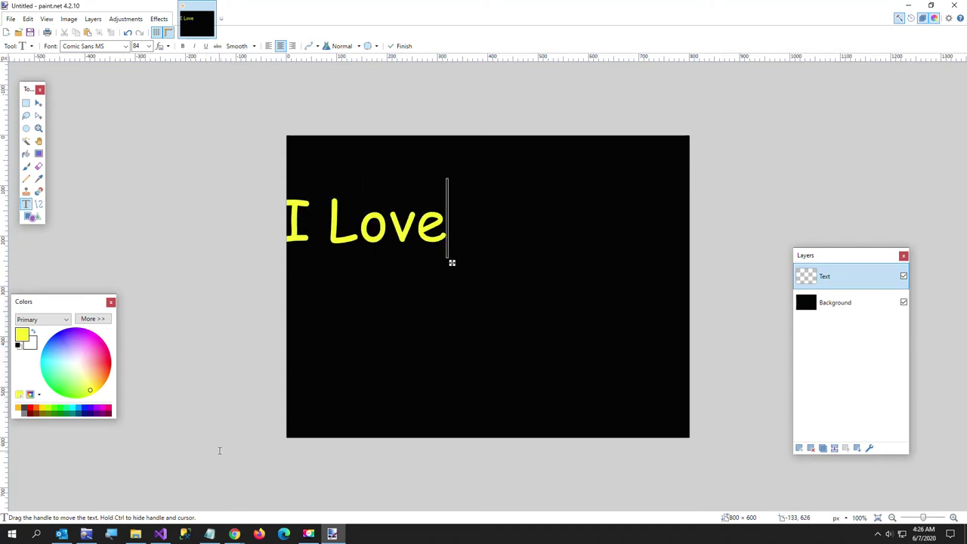
key("Return")
type("Pancakes")
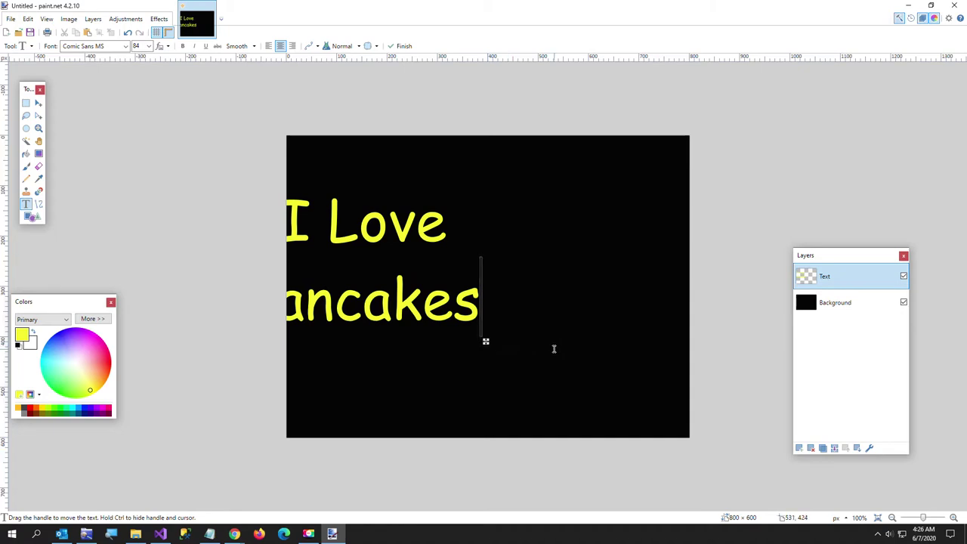
left_click_drag(496, 346, 620, 357)
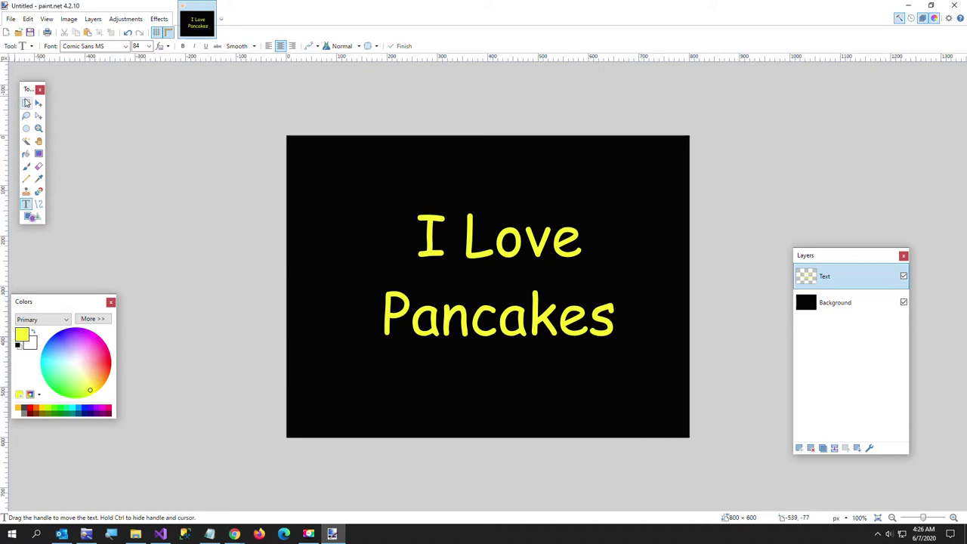
left_click(25, 103)
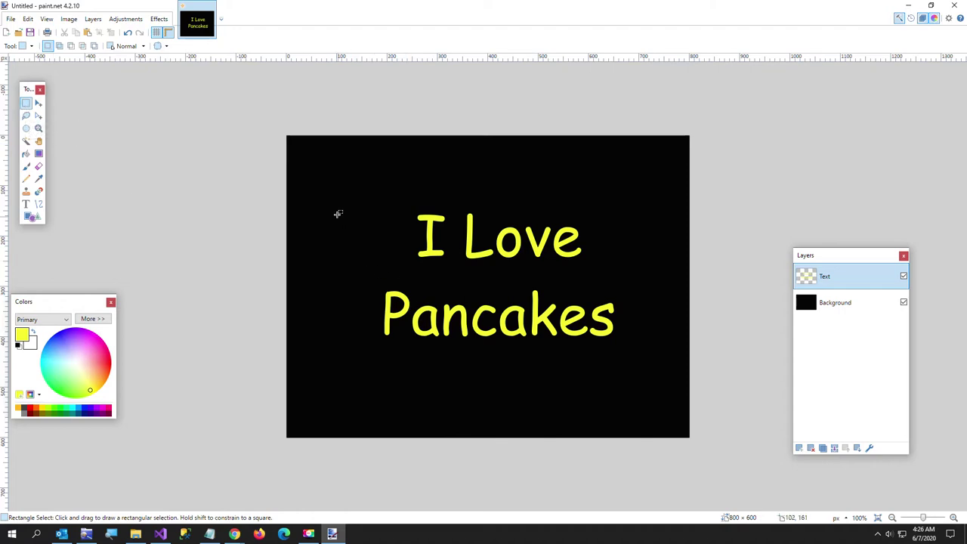
Select the lettering and stretch it outward to the left, right and bottom, then deselect
left_click_drag(336, 189, 652, 370)
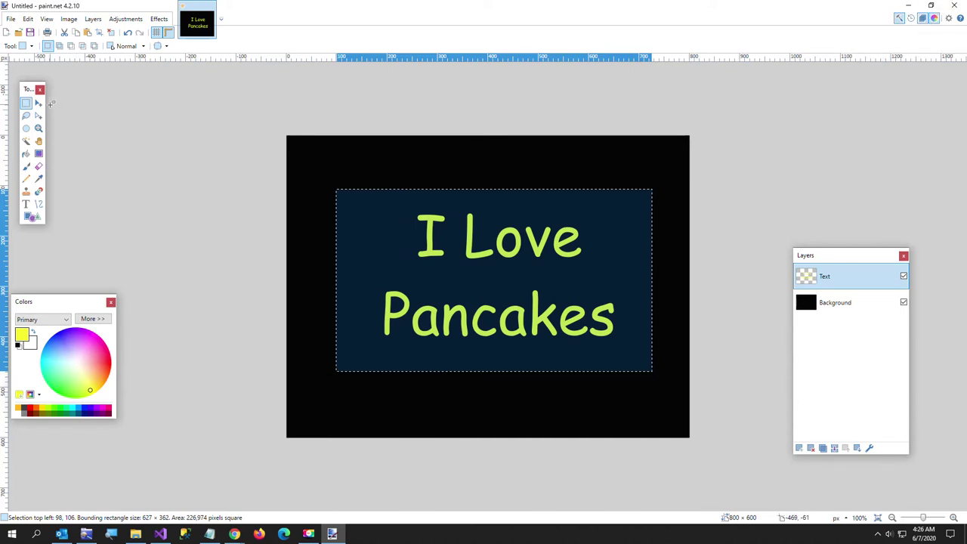
left_click(38, 104)
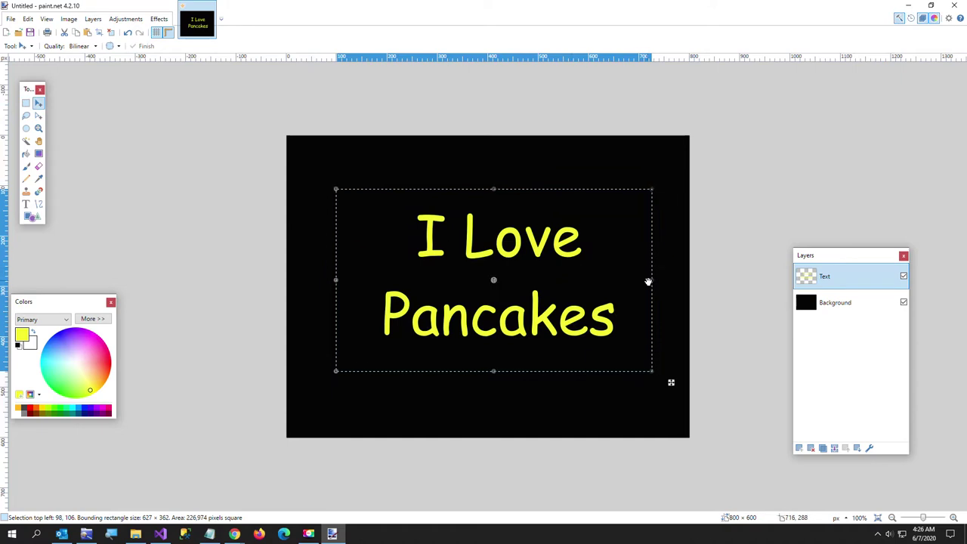
left_click_drag(648, 281, 682, 281)
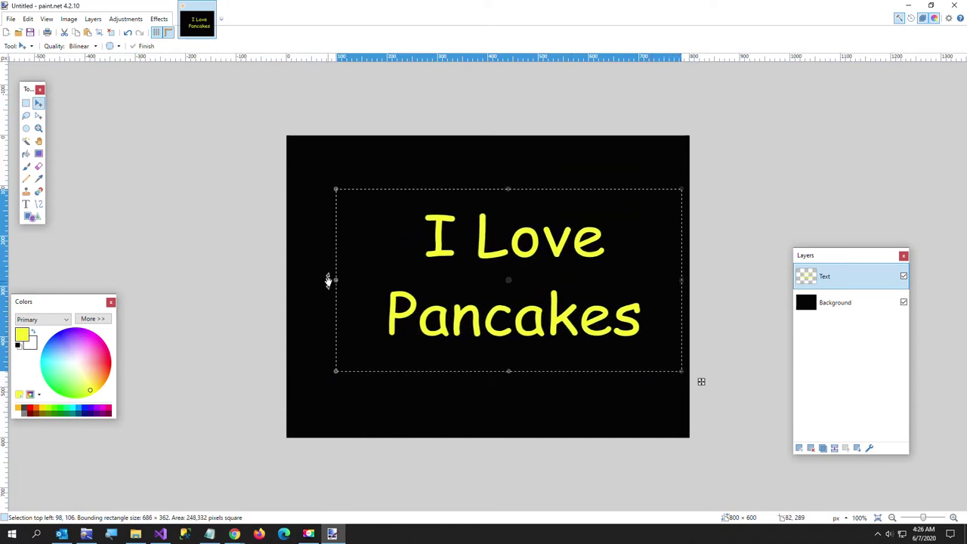
left_click_drag(330, 281, 296, 281)
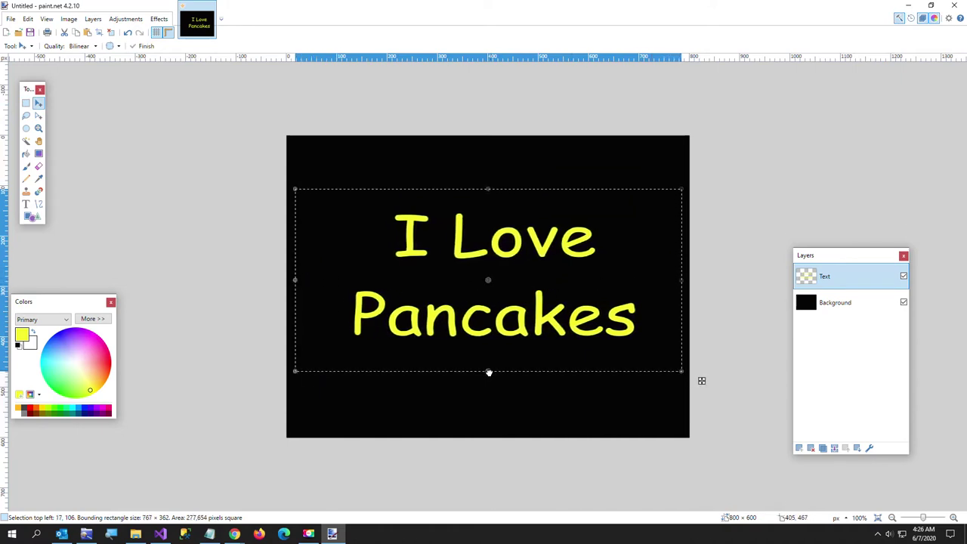
left_click_drag(488, 372, 488, 404)
key("ctrl+d")
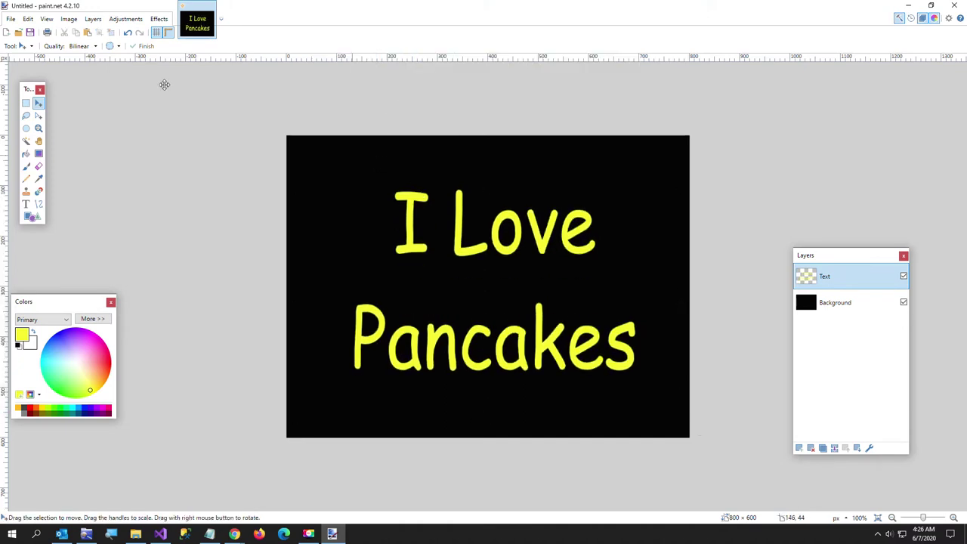
left_click(11, 18)
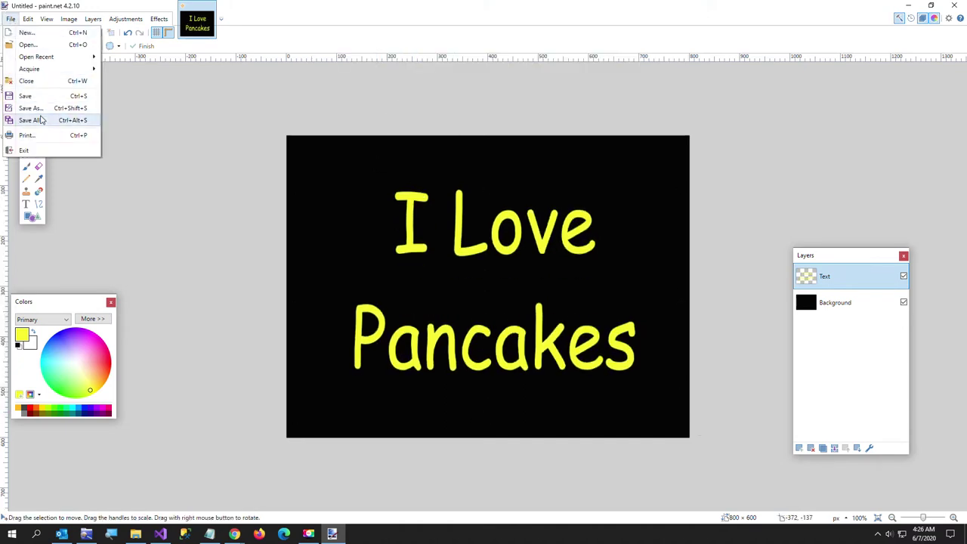
Save as a flattened PNG replacing ILoverPancakesYellowText.png, then minimize paint.net
left_click(39, 109)
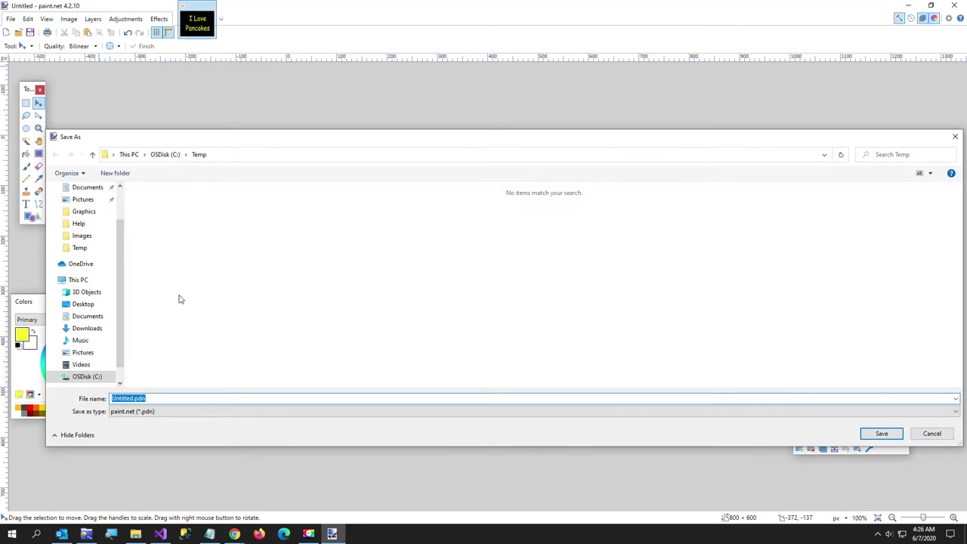
left_click(202, 411)
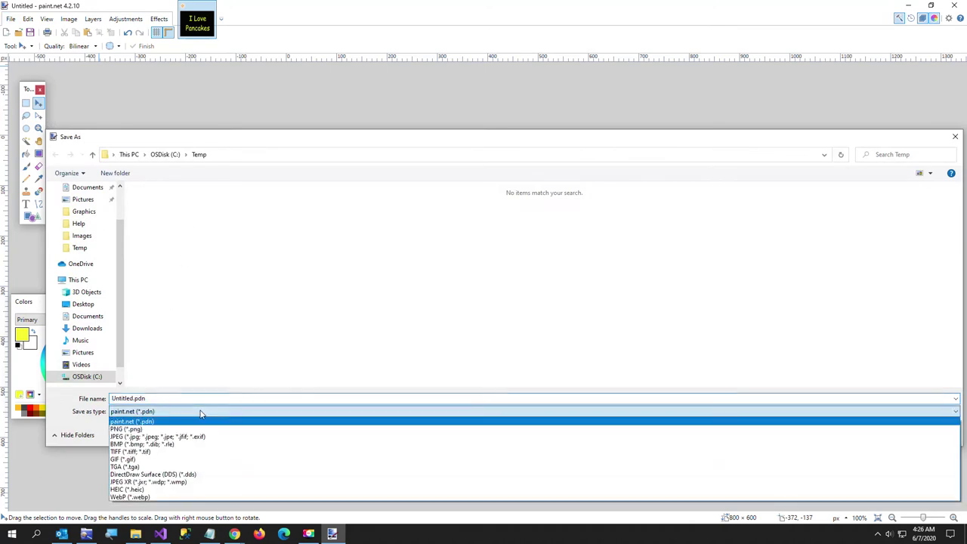
left_click(162, 430)
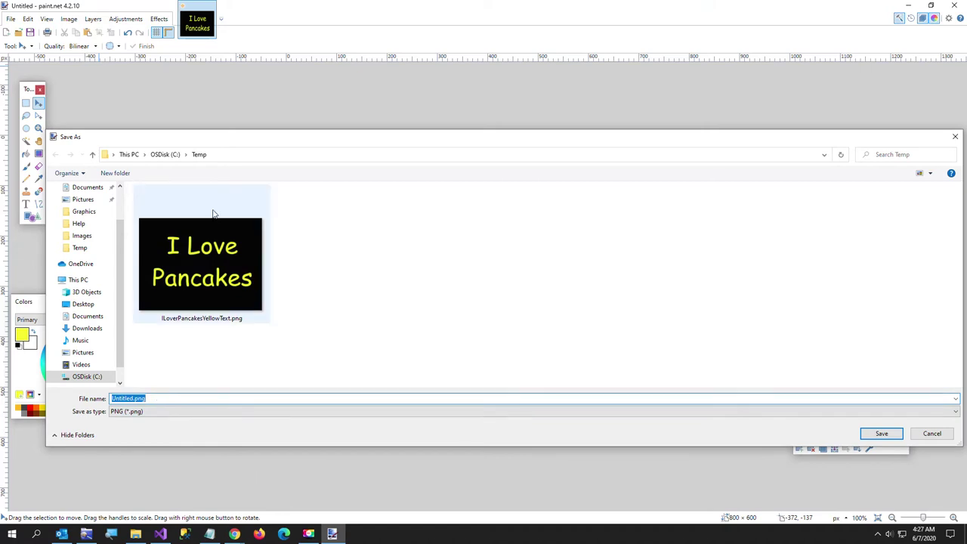
left_click(218, 290)
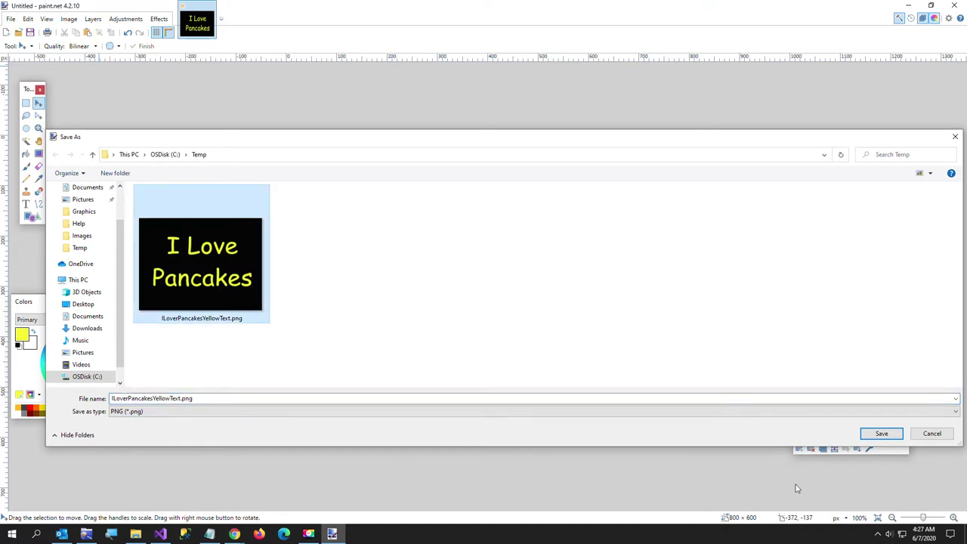
left_click(879, 433)
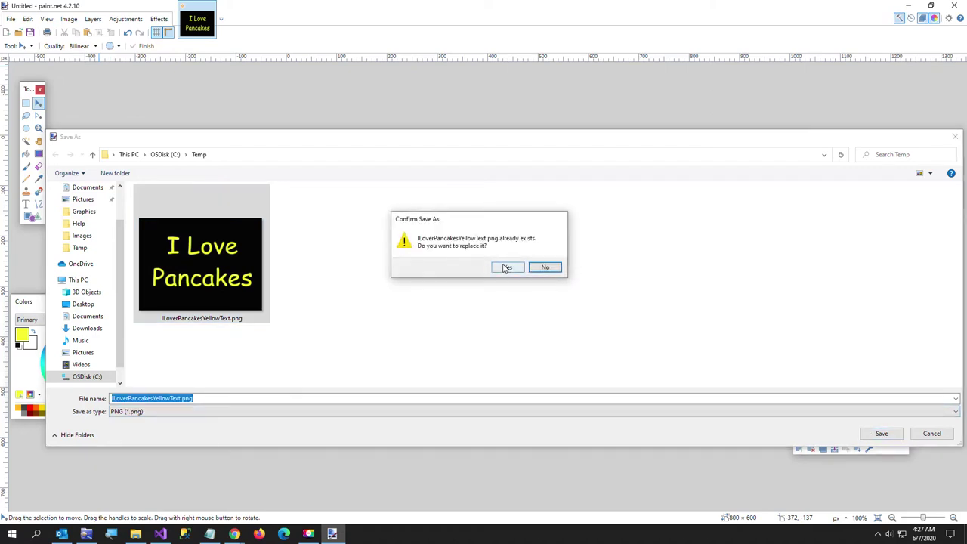
left_click(504, 269)
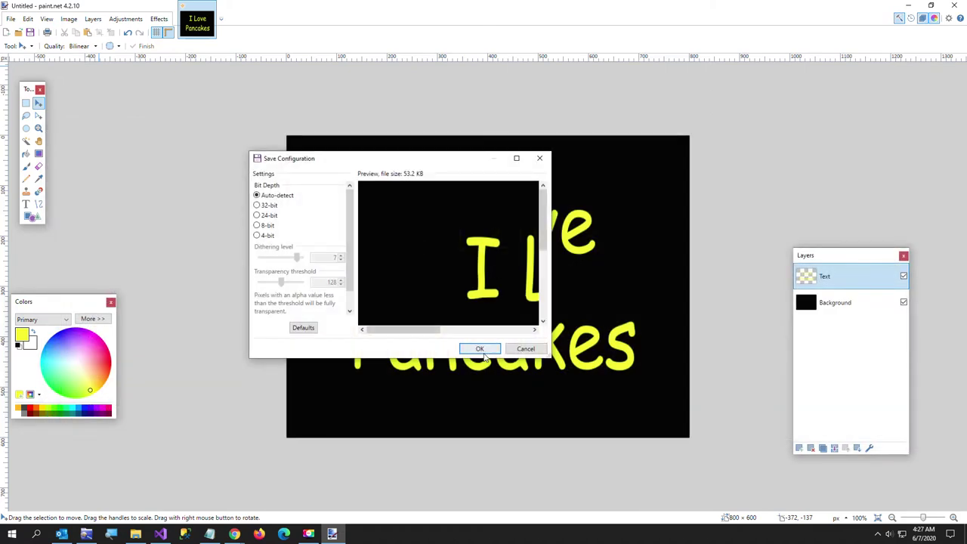
left_click(482, 349)
left_click(451, 294)
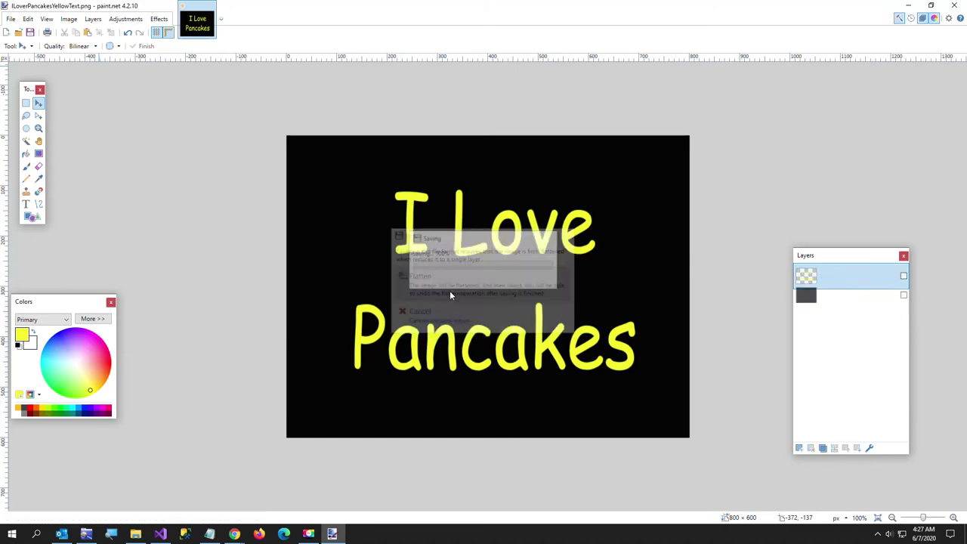
left_click(908, 5)
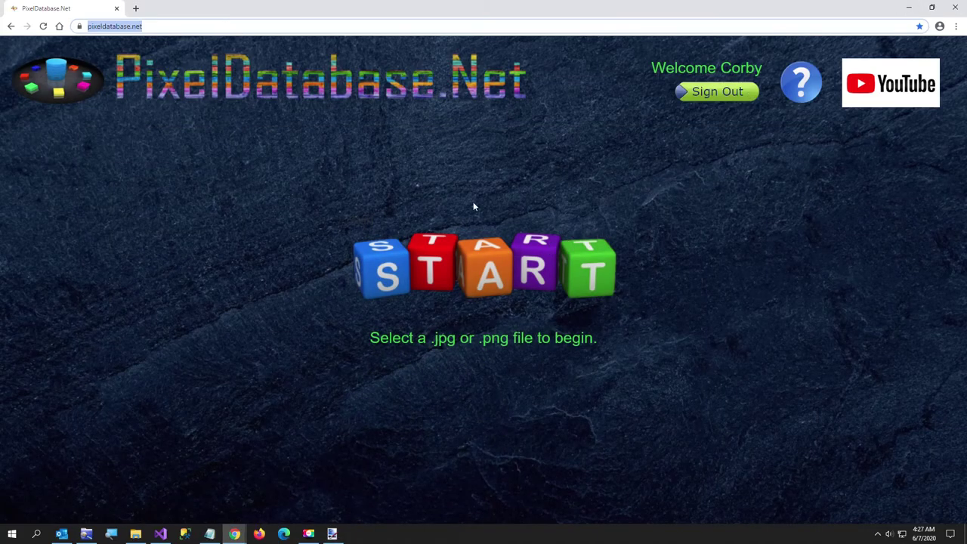
Load ILoverPancakesYellowText.png and sample the black background and yellow letter colours
left_click(405, 262)
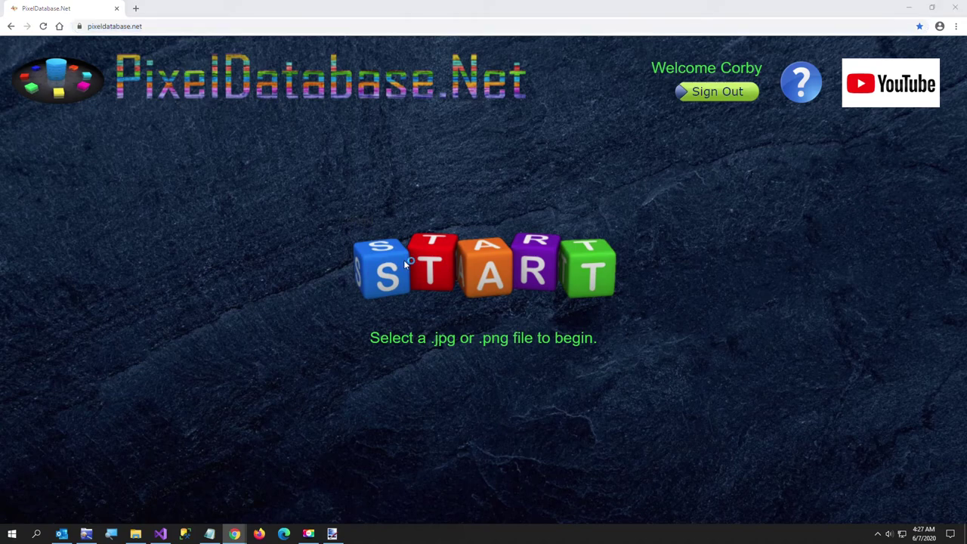
double_click(215, 236)
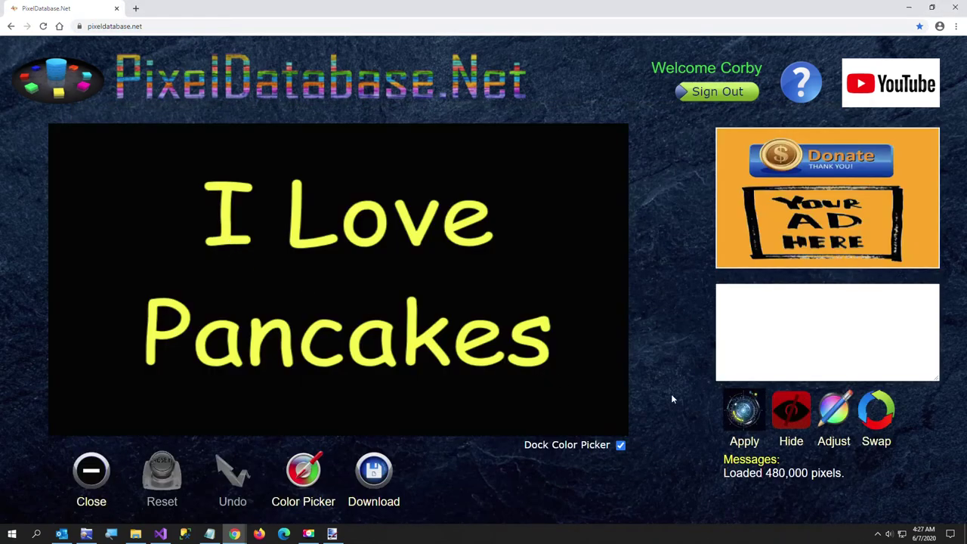
left_click(298, 485)
left_click(335, 421)
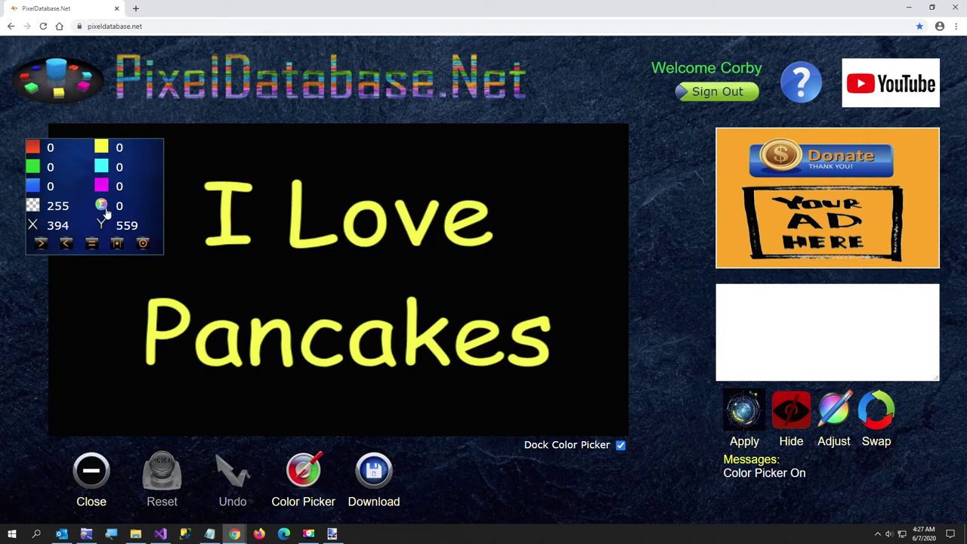
left_click(150, 353)
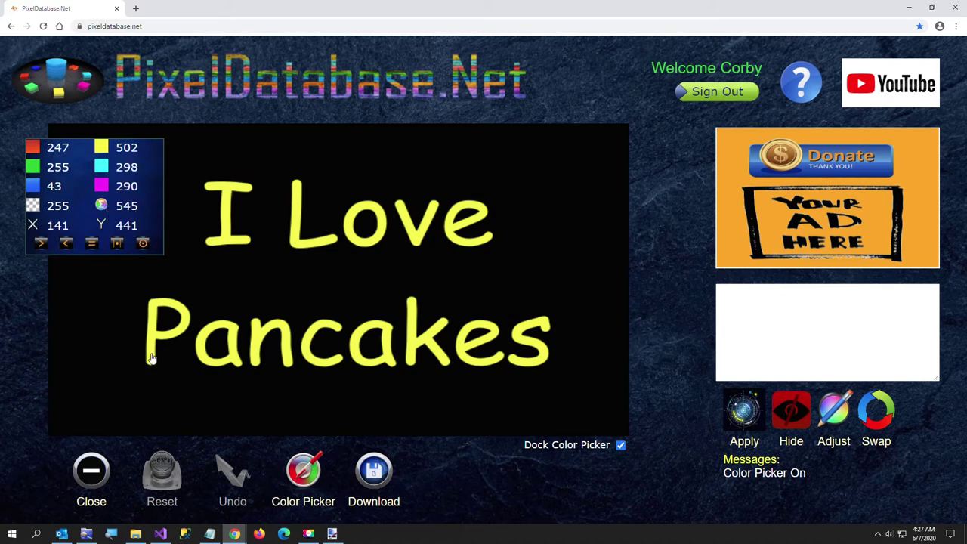
Apply a Hide Pixels criteria where Total > 10
left_click(755, 306)
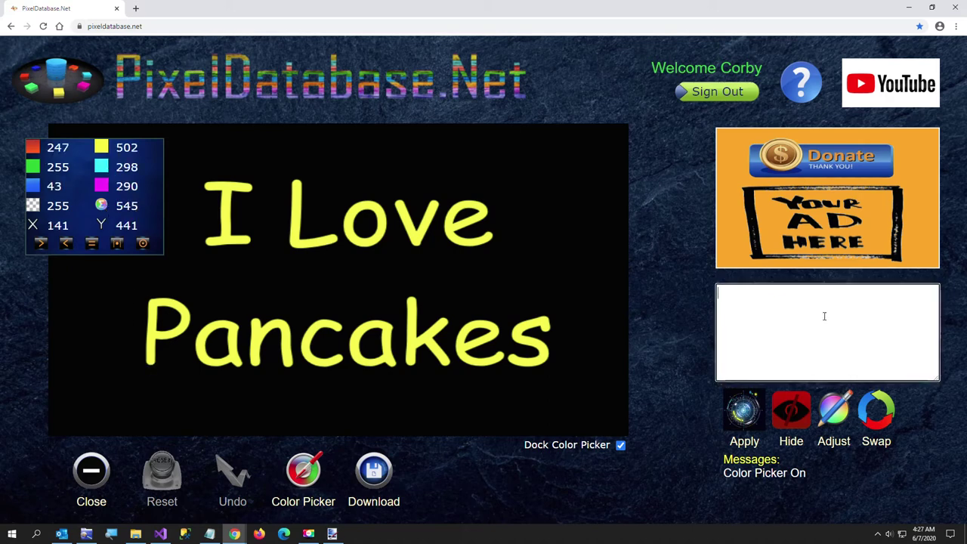
left_click(782, 420)
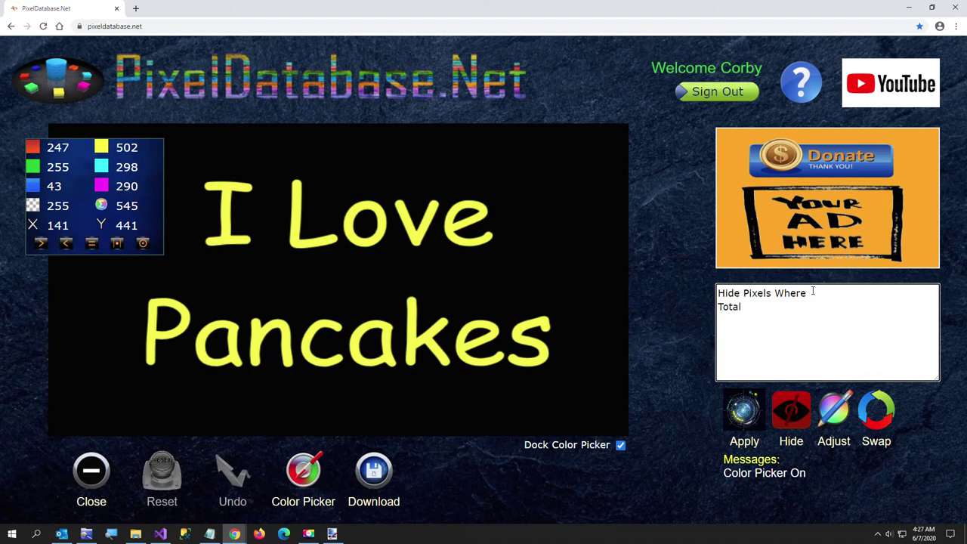
left_click(745, 412)
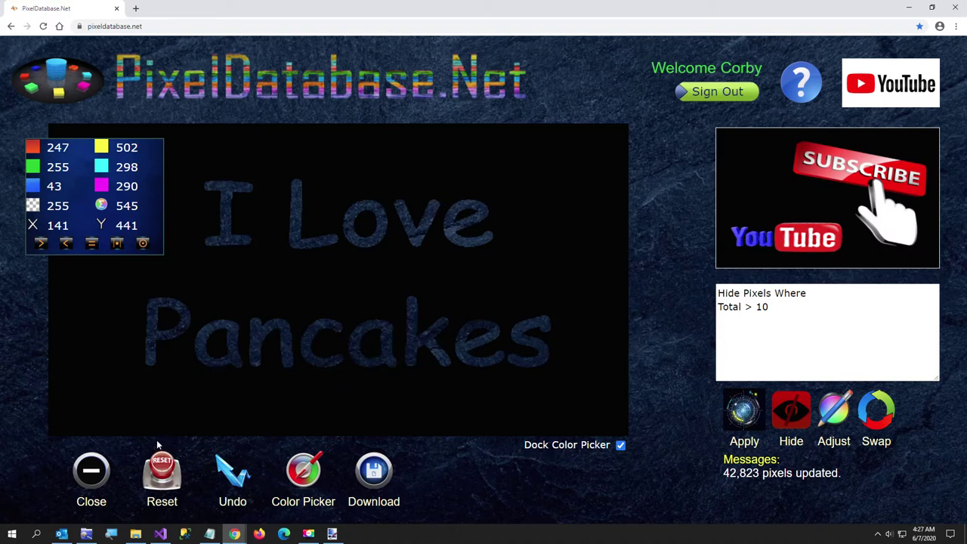
left_click(372, 474)
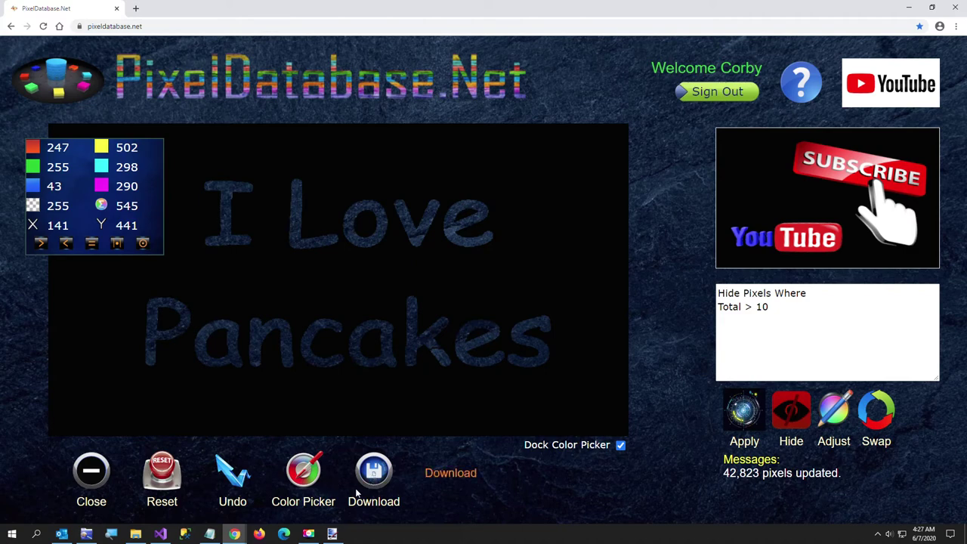
Save the download into C:\Temp, retyping the end of the file name as 'Tra'
left_click(449, 474)
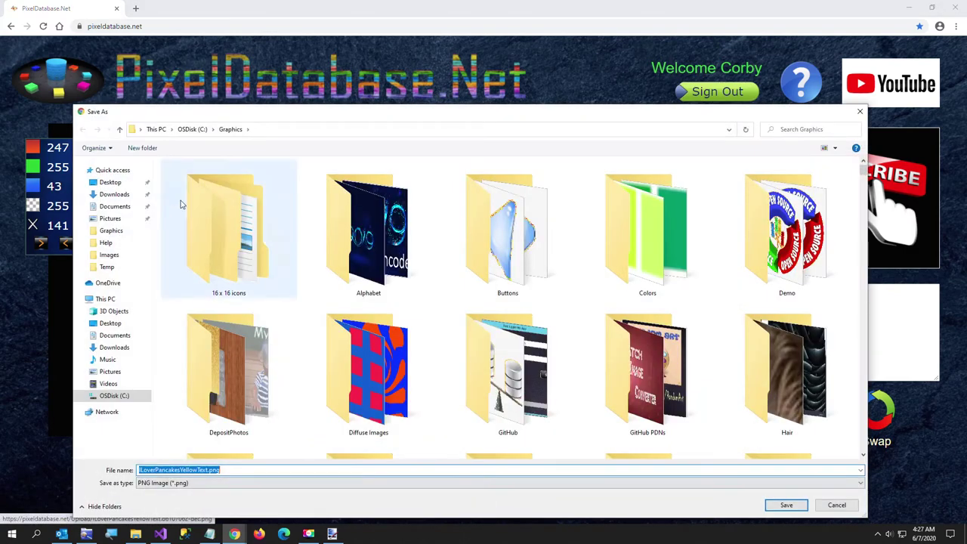
left_click(192, 130)
scroll(194, 417, "down", 2)
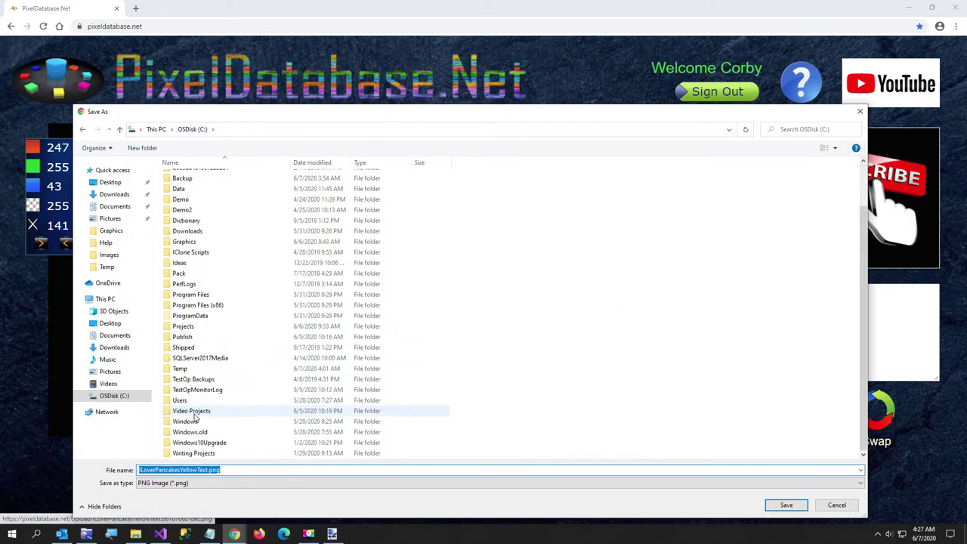
double_click(184, 368)
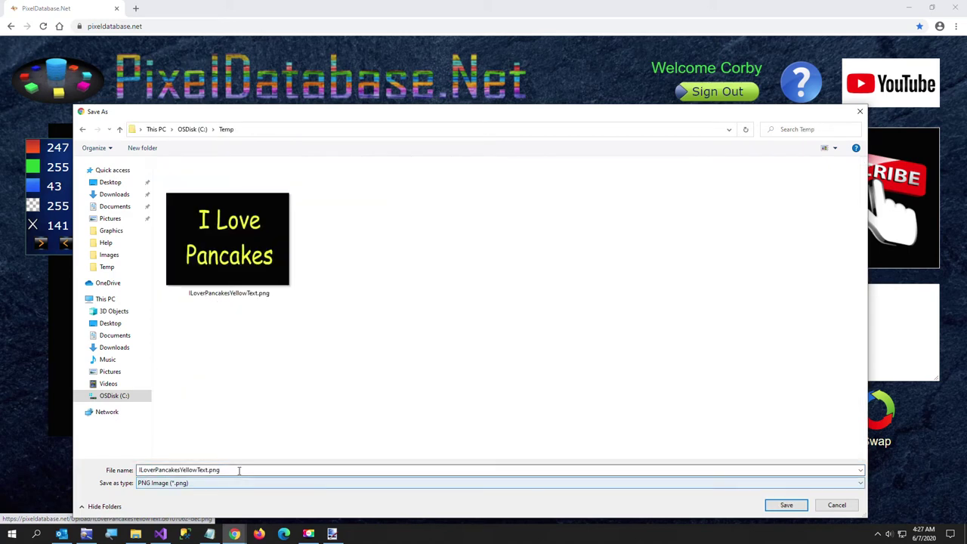
left_click(242, 470)
key("BackSpace")
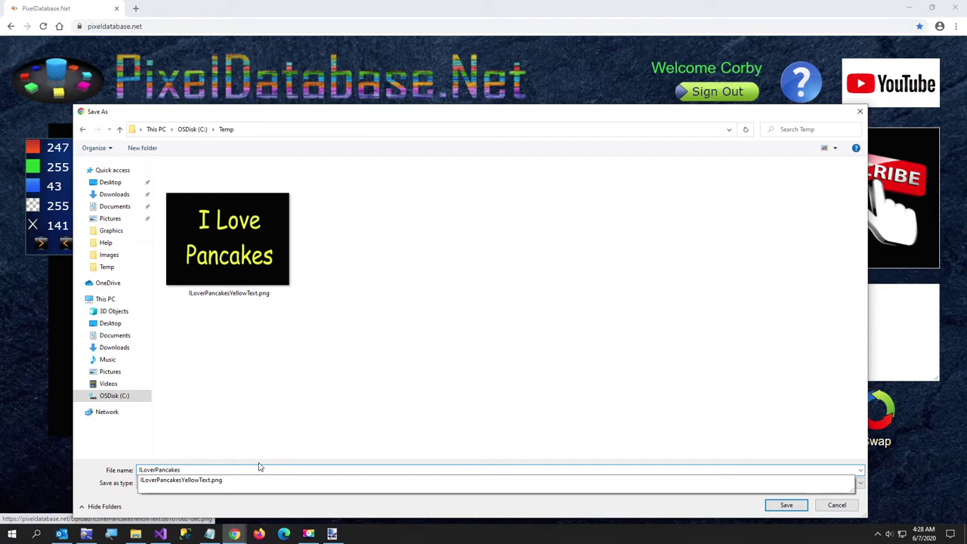
type("Transpa")
left_click(12, 535)
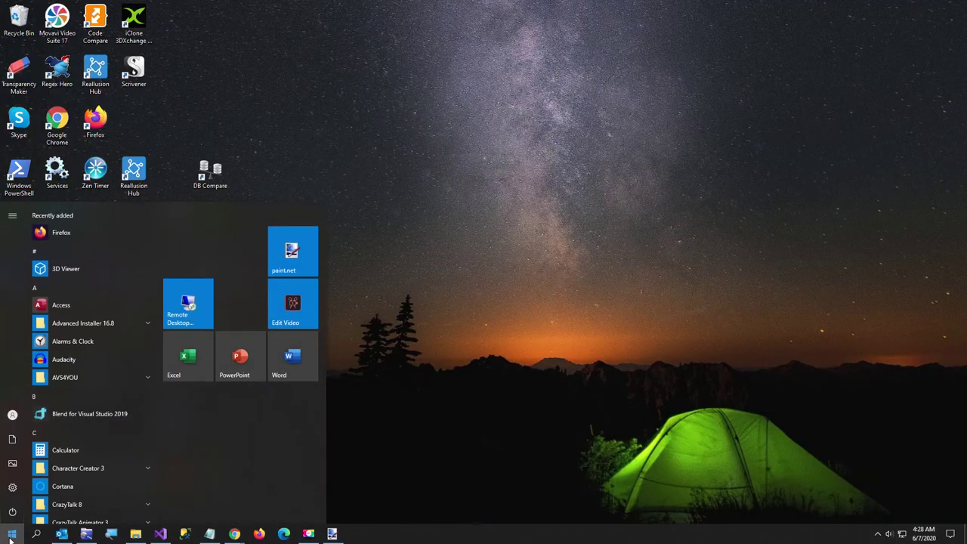
Back in paint.net, close the current image and open ILoverPancakesTransparent.png from C:\Temp
left_click(333, 534)
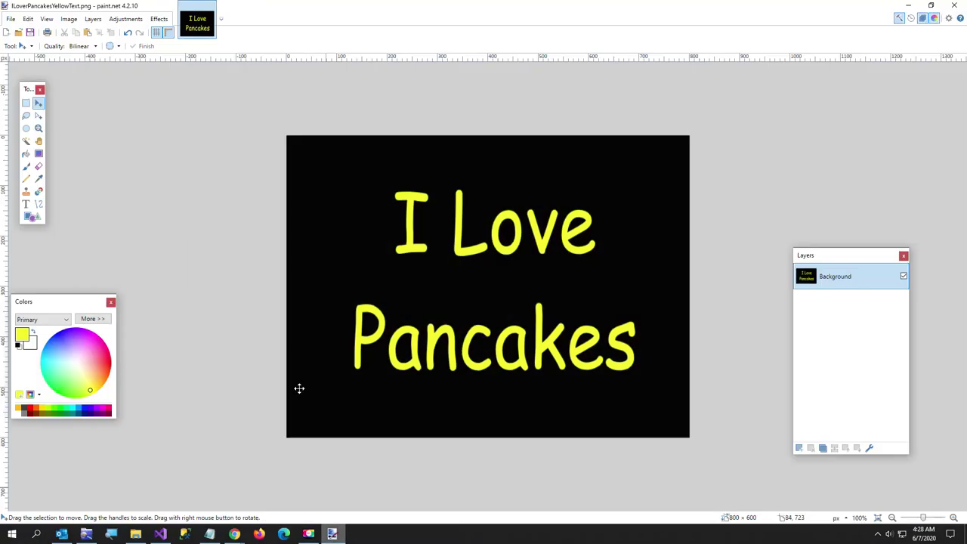
left_click(10, 19)
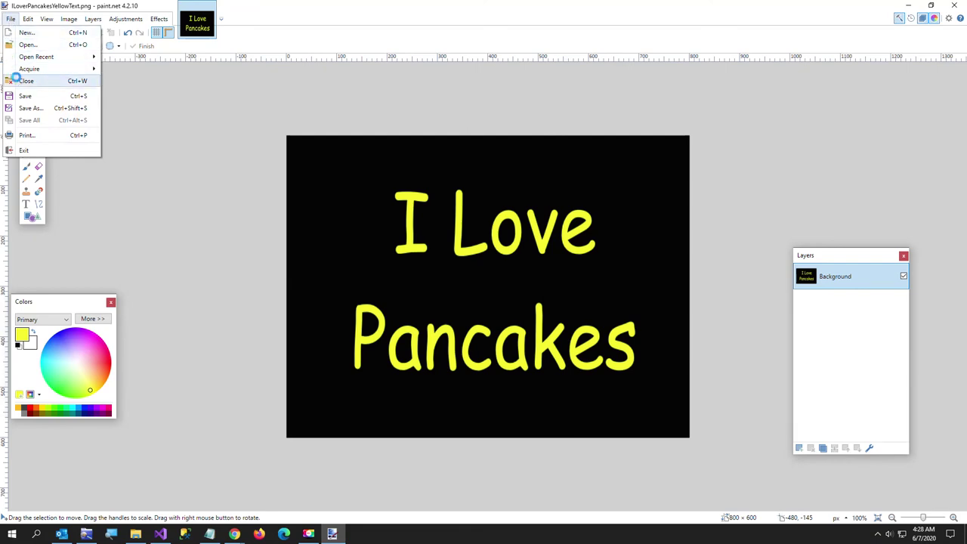
left_click(25, 81)
left_click(10, 19)
left_click(27, 45)
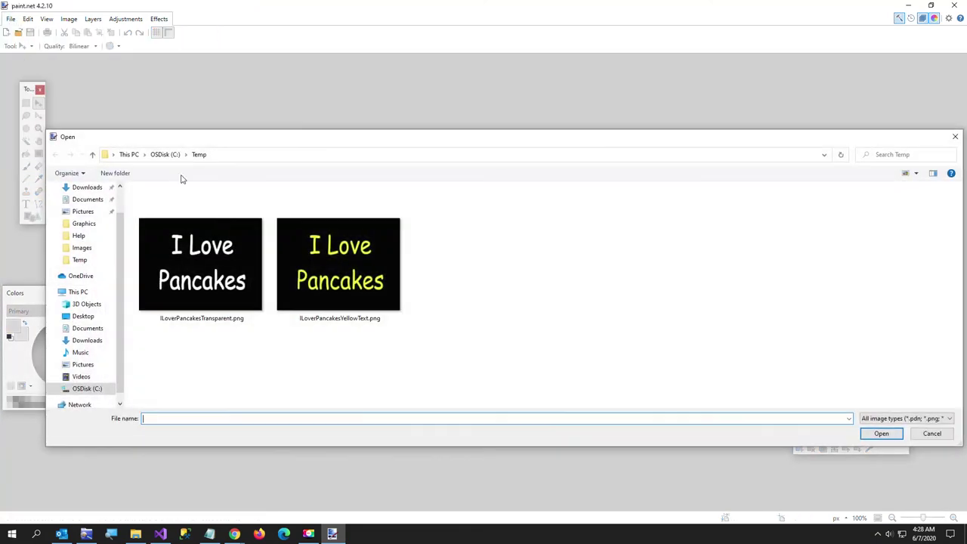
double_click(221, 276)
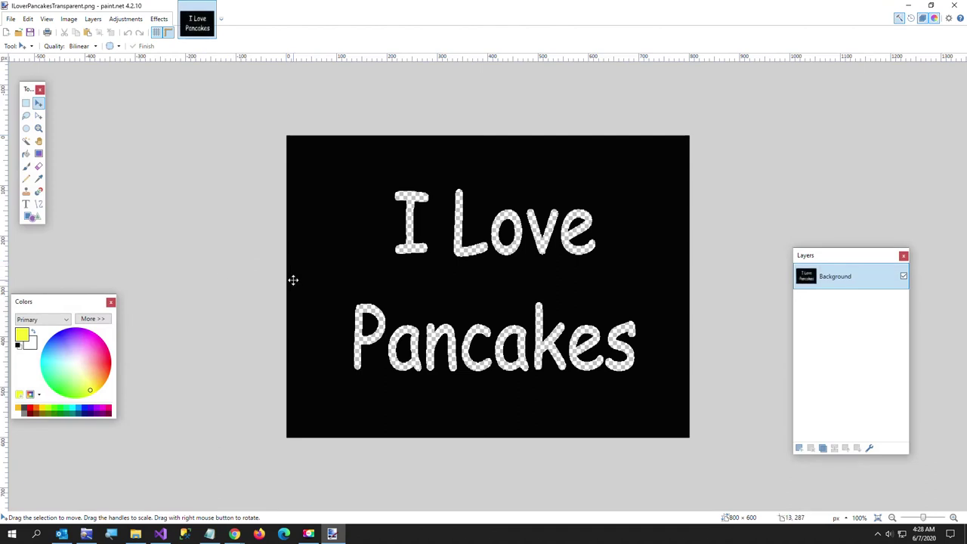
left_click(12, 20)
mouse_move(12, 55)
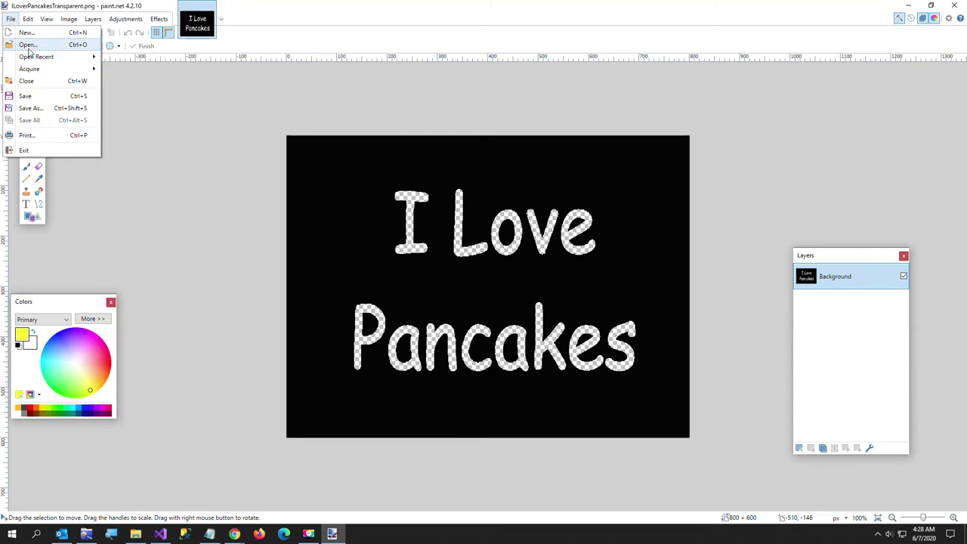
left_click(28, 45)
Browse to C:\Graphics\Textures and open Pancakes.jpg
left_click(166, 155)
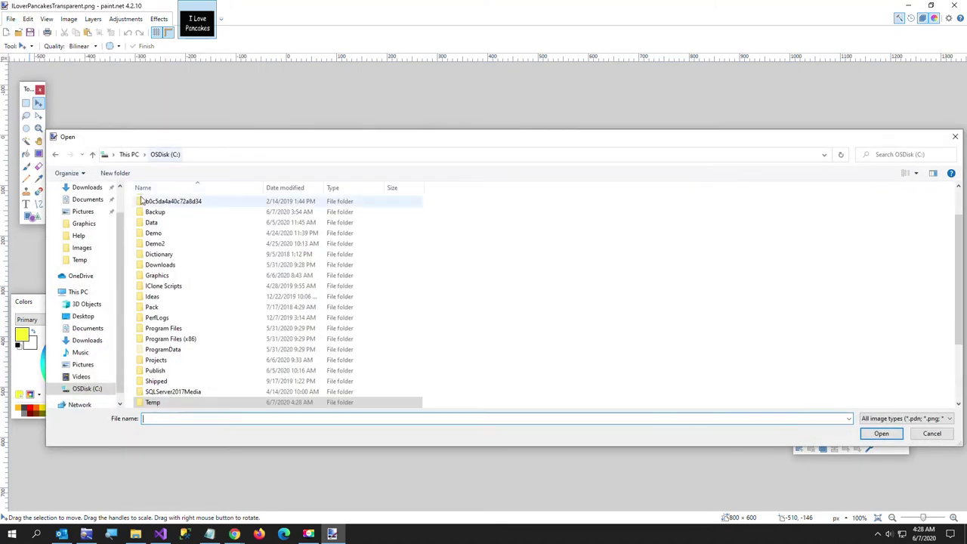
double_click(157, 275)
scroll(195, 318, "down", 3)
scroll(194, 318, "up", 3)
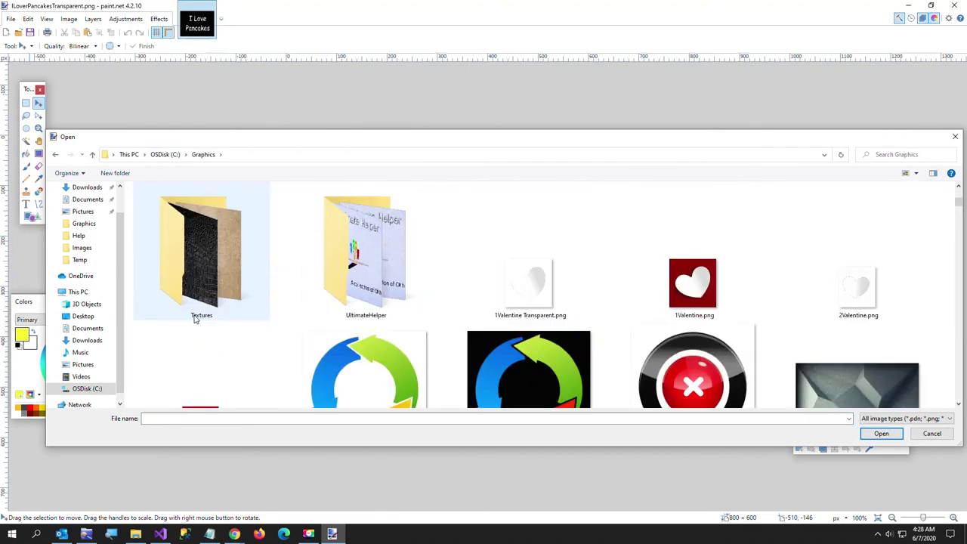
double_click(192, 296)
scroll(198, 340, "down", 2)
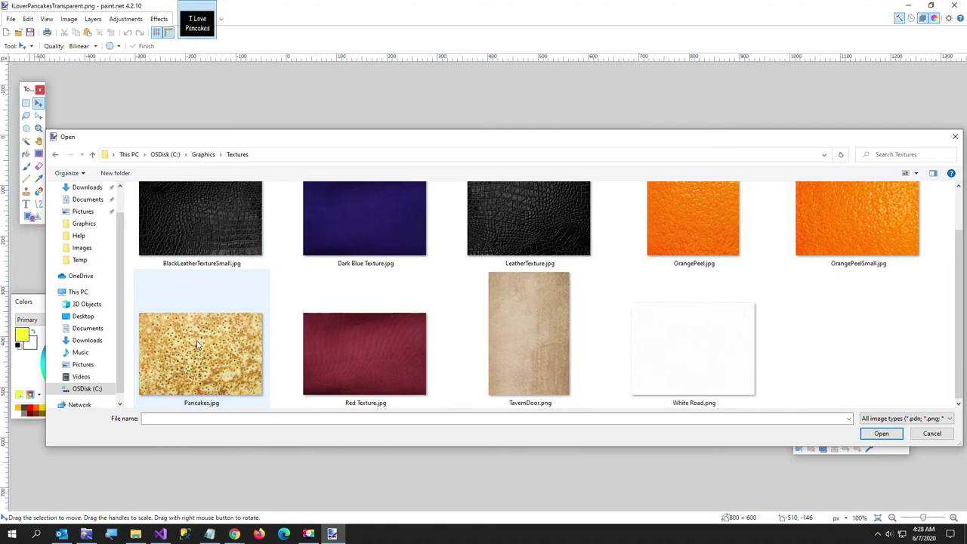
double_click(195, 346)
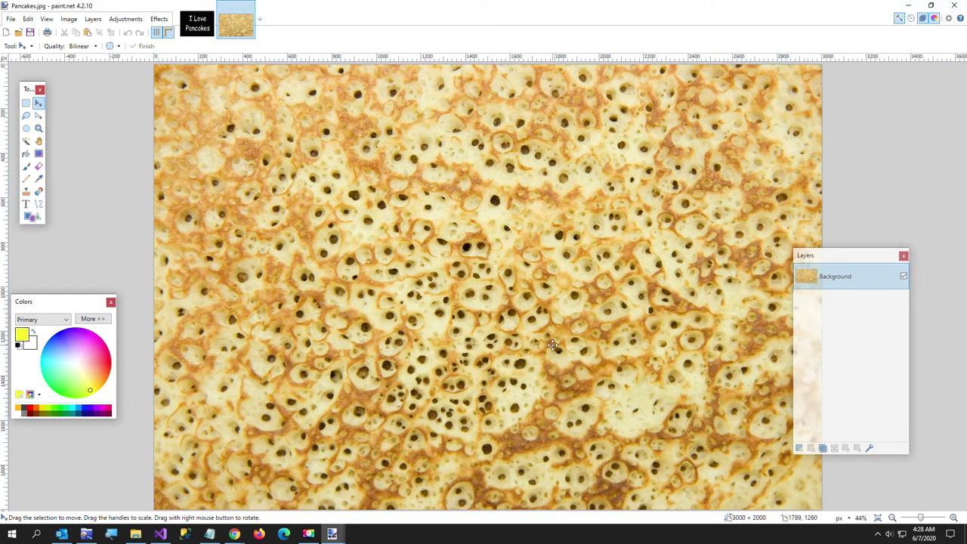
left_click(204, 30)
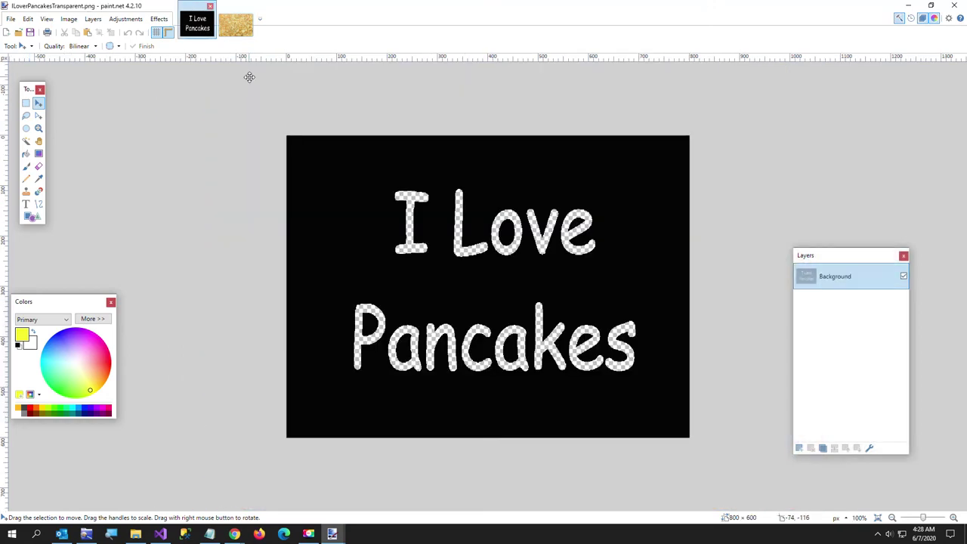
Check the lettering image's size (800 × 600) in the Resize dialog, then cancel
left_click(70, 19)
left_click(74, 44)
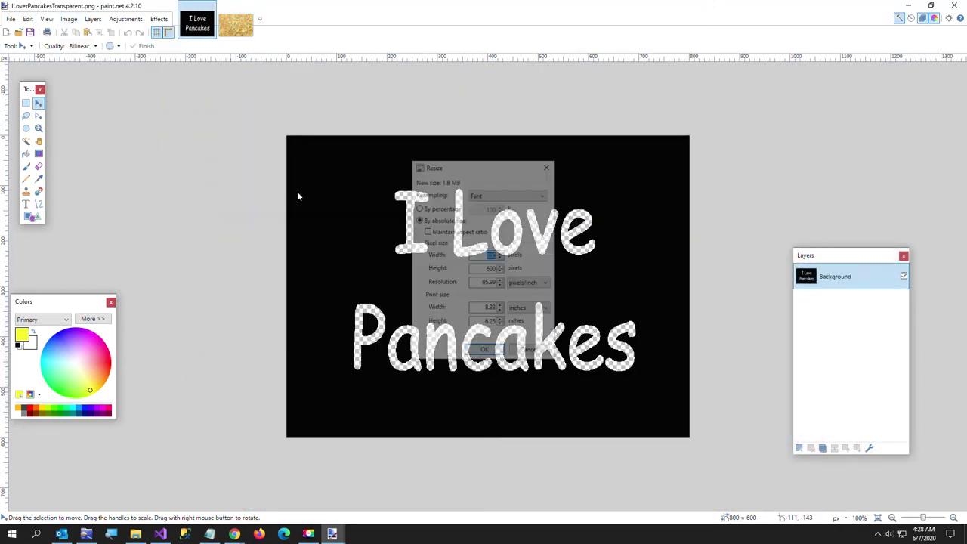
left_click(490, 269)
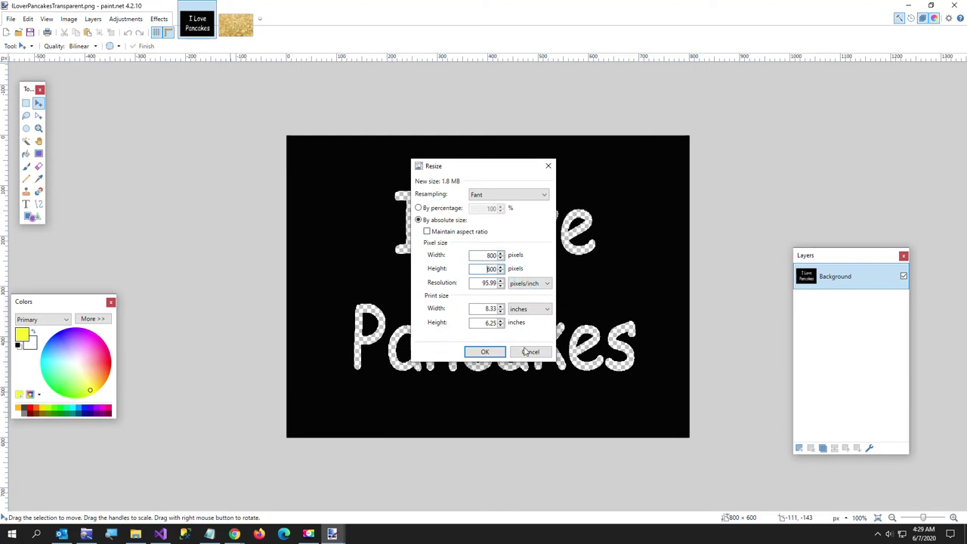
left_click(498, 354)
Resize Pancakes.jpg to width 800 and height 600
left_click(236, 25)
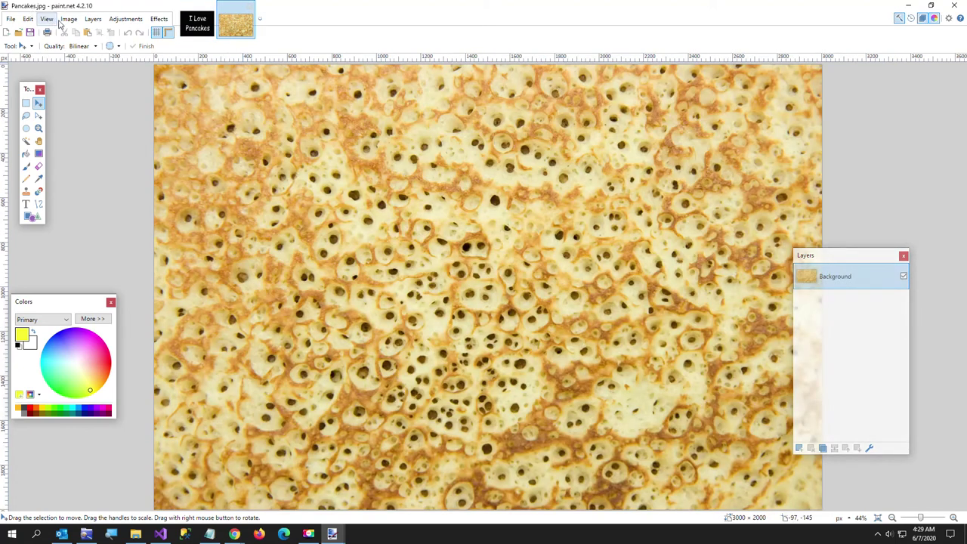
left_click(67, 19)
left_click(76, 45)
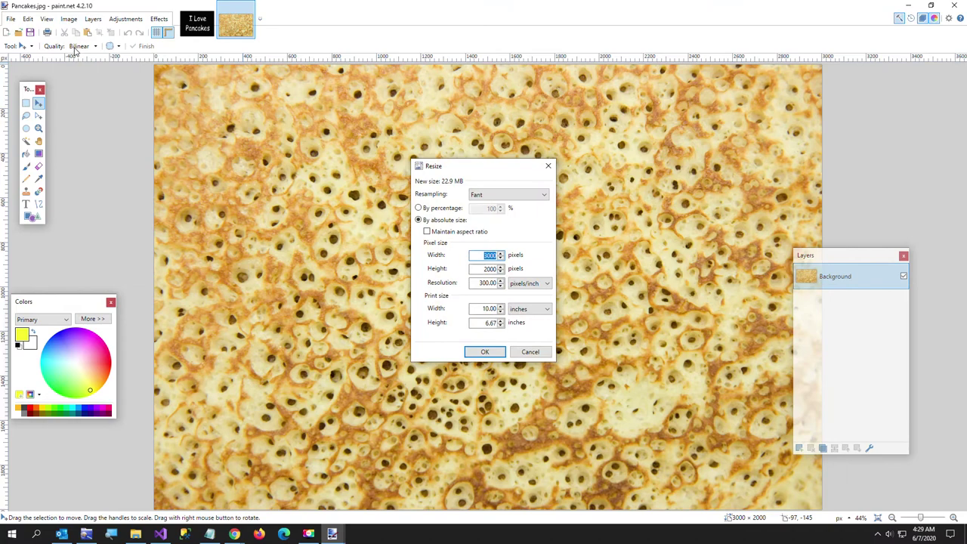
type("800")
key("Tab")
type("600")
left_click(484, 351)
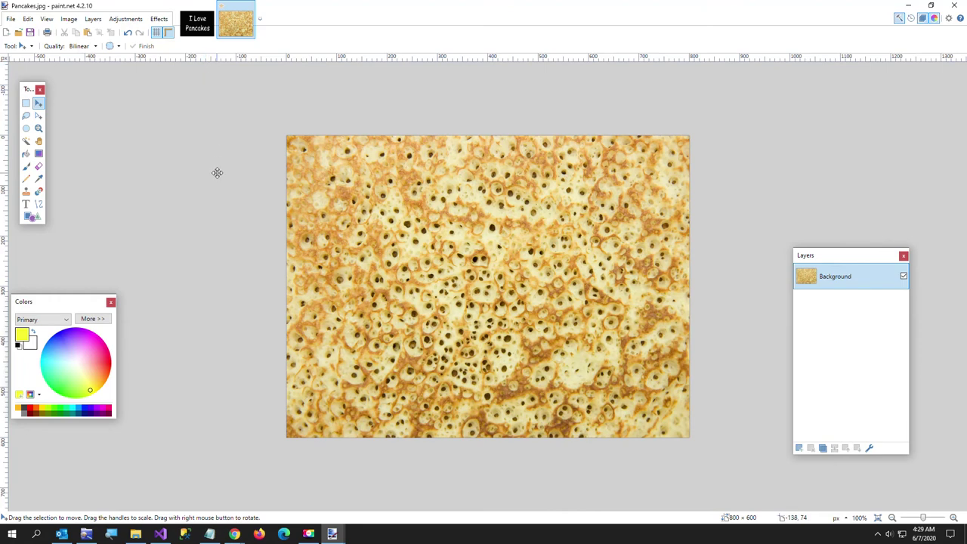
Paste the whole pancake photo onto a new Layer 2 in the text image, move it below the Background, and deselect
key("ctrl+a")
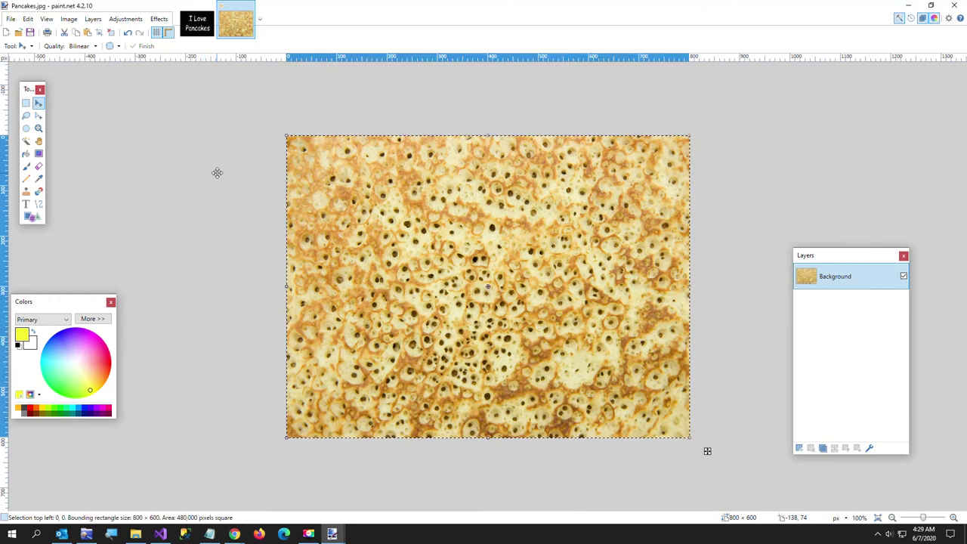
left_click(194, 28)
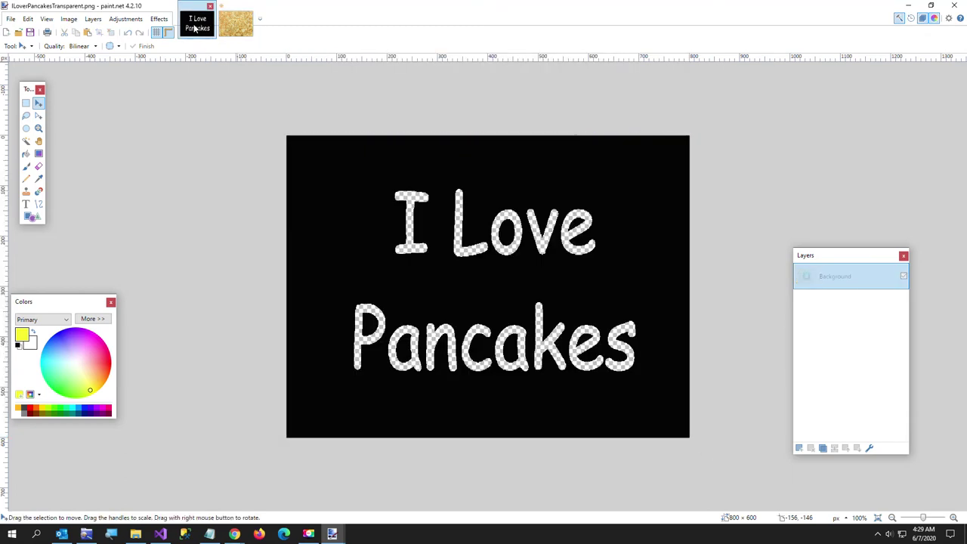
left_click(800, 449)
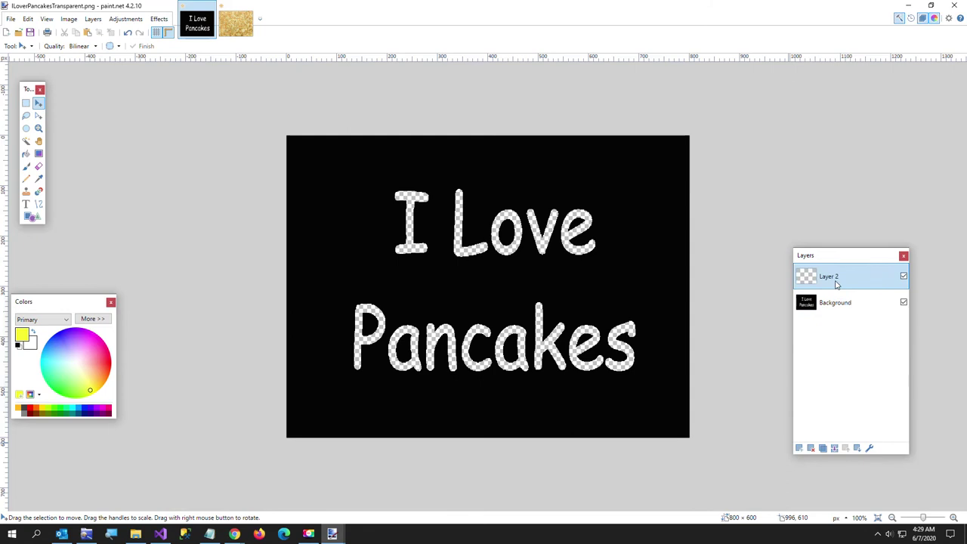
key("ctrl+v")
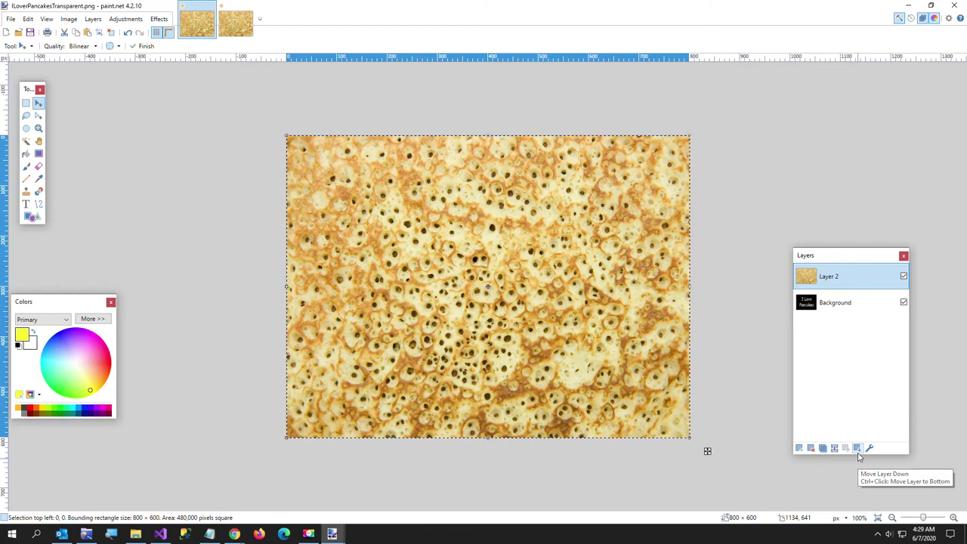
left_click(857, 448)
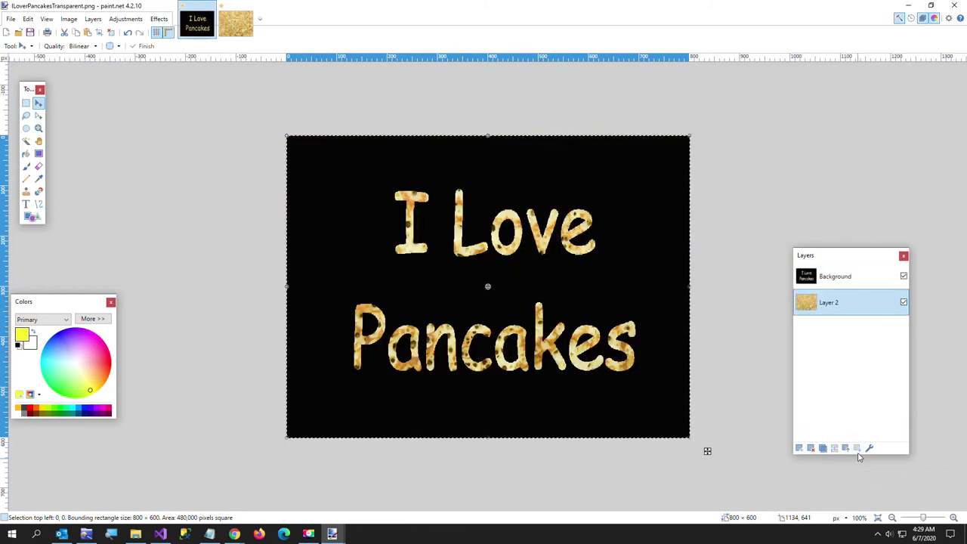
key("ctrl+d")
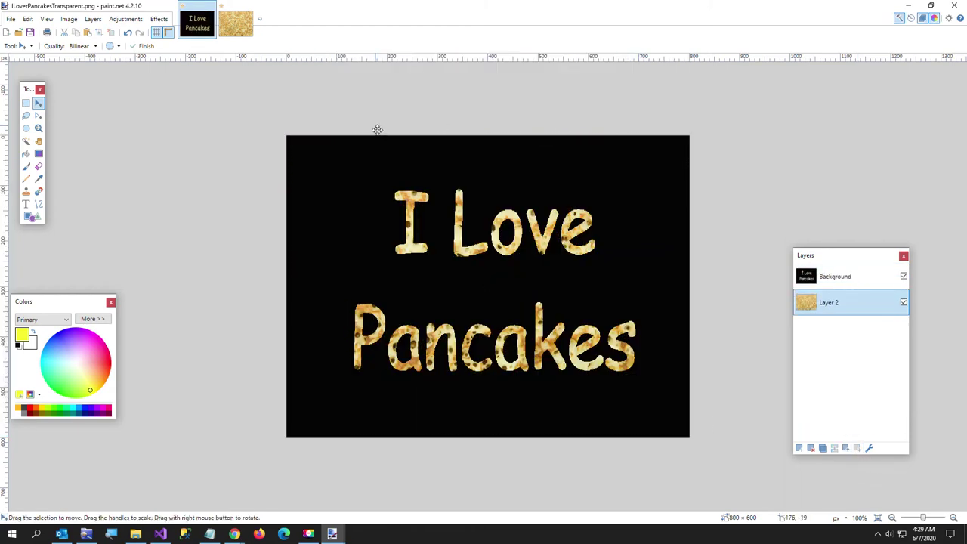
Save the layered image under the new name ILoverPancakesBlackText.pdn
left_click(11, 19)
left_click(30, 108)
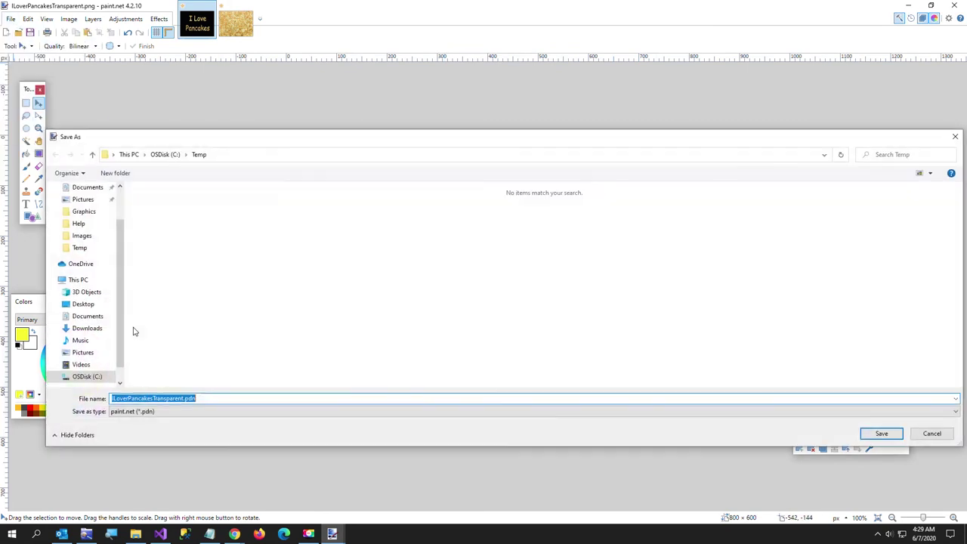
key("End")
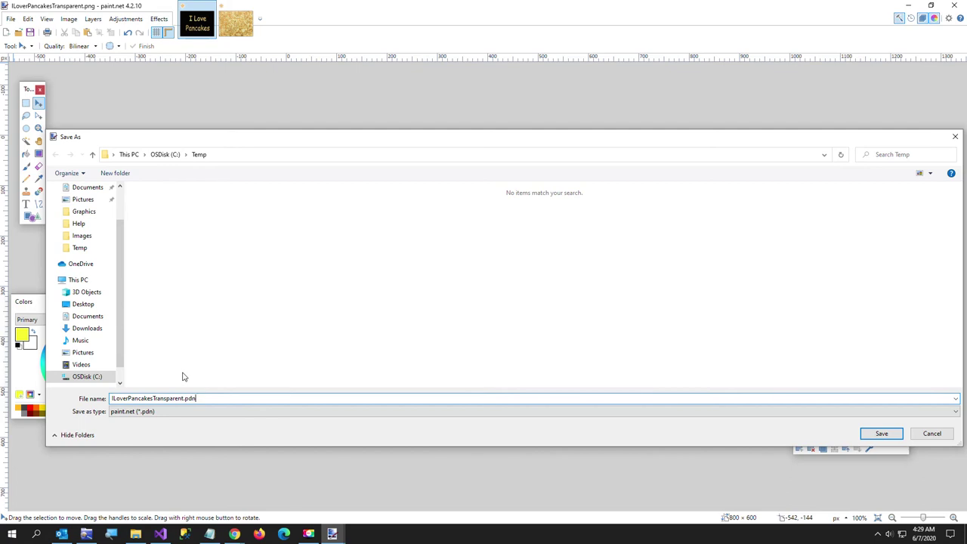
key("BackSpace")
key("BackSpace")
key("BackSpace")
key("BackSpace")
key("BackSpace")
key("BackSpace")
key("BackSpace")
key("BackSpace")
key("BackSpace")
key("BackSpace")
key("BackSpace")
key("BackSpace")
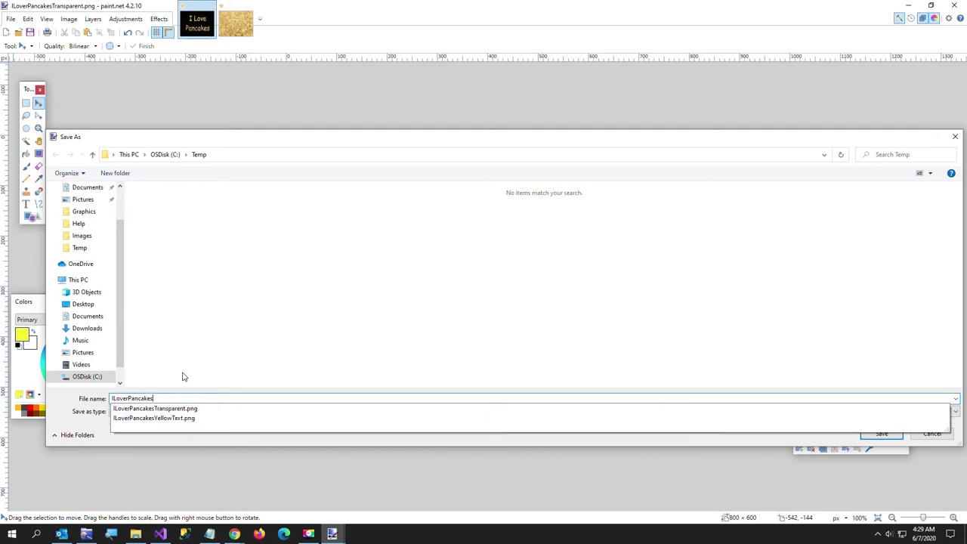
type("BlackText")
key("Return")
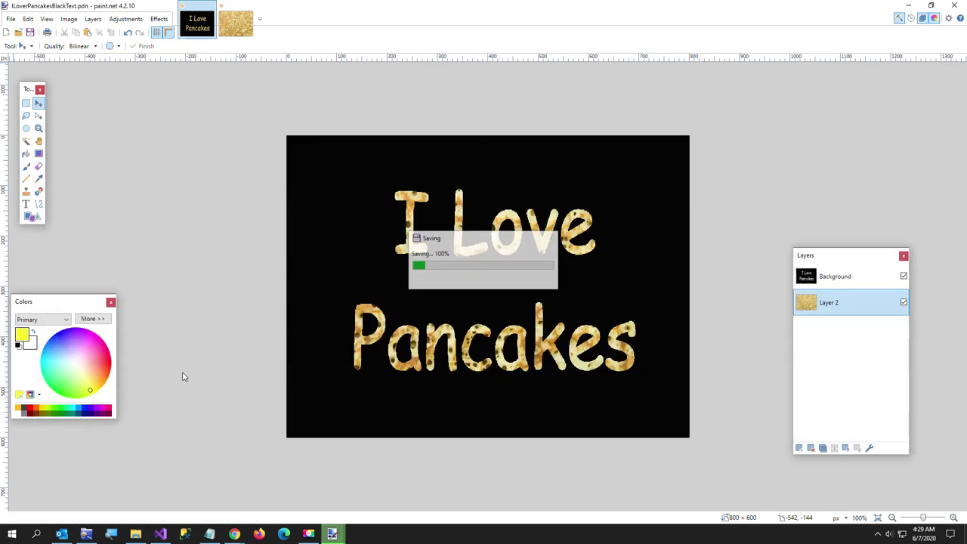
Close paint.net without saving Pancakes.jpg and bring the PixelDatabase.Net page forward
left_click(949, 7)
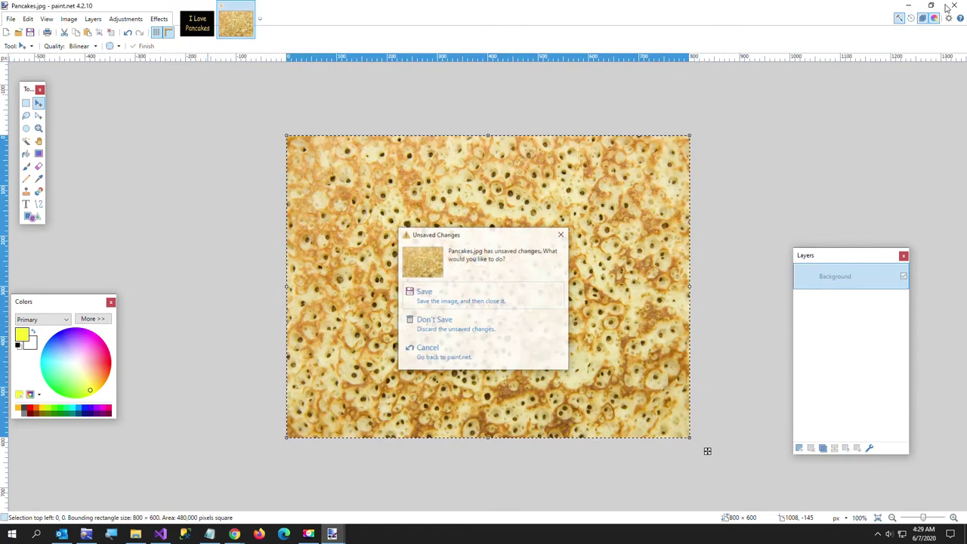
left_click(468, 319)
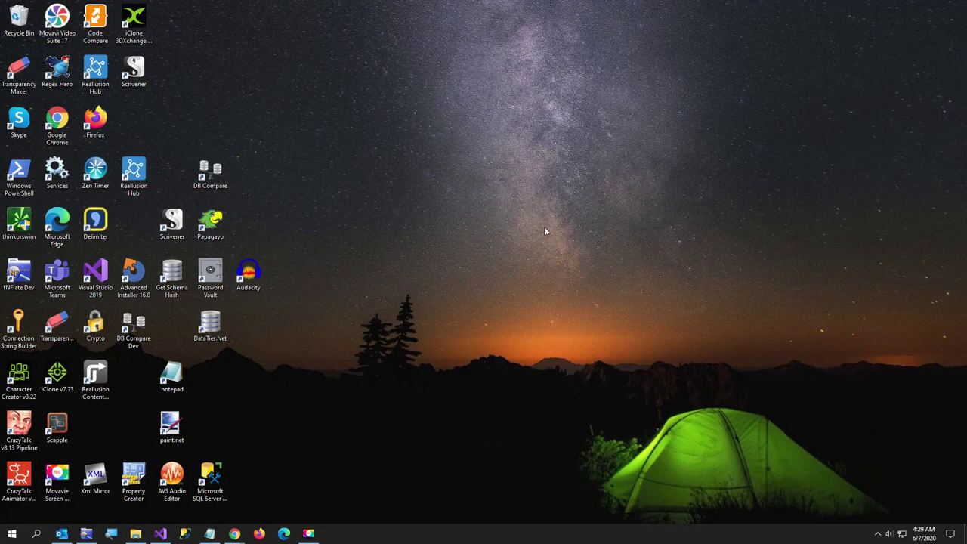
mouse_move(235, 533)
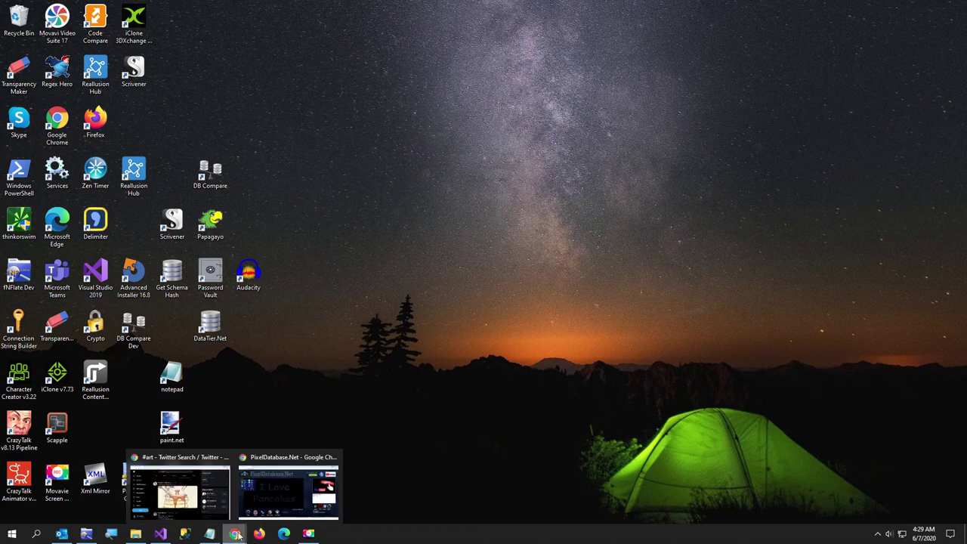
left_click(262, 490)
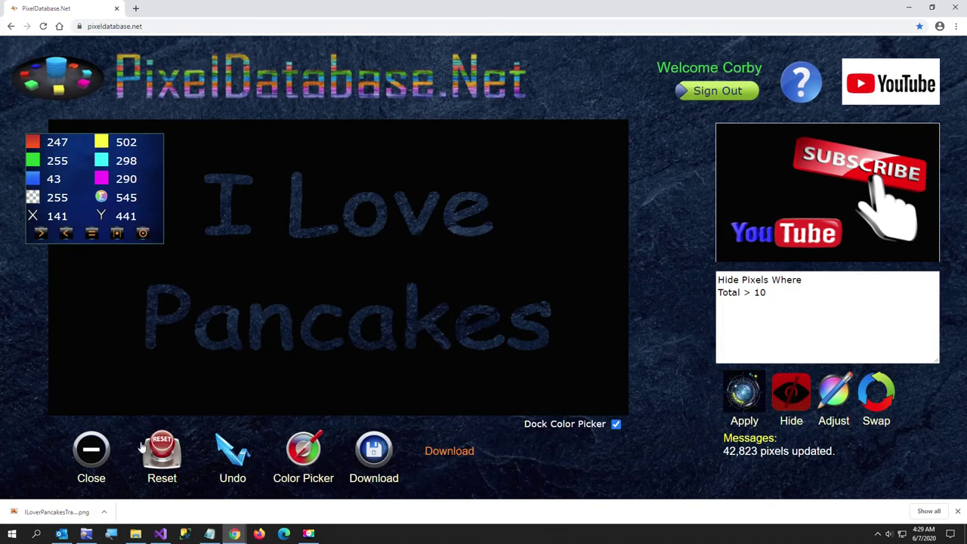
Clear the page and try loading ILoverPancakesBlackText.pdn, which is rejected as not .jpg/.png
left_click(91, 449)
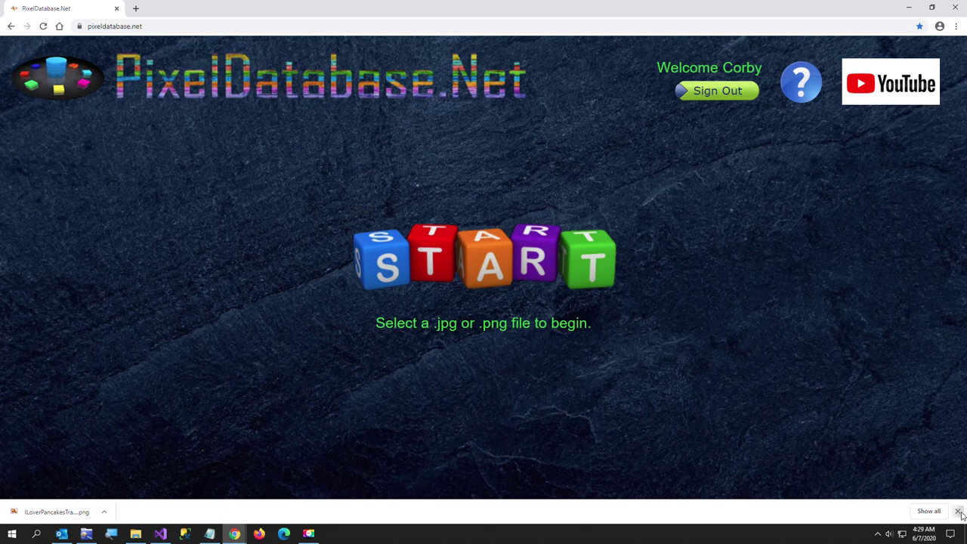
left_click(958, 512)
left_click(423, 268)
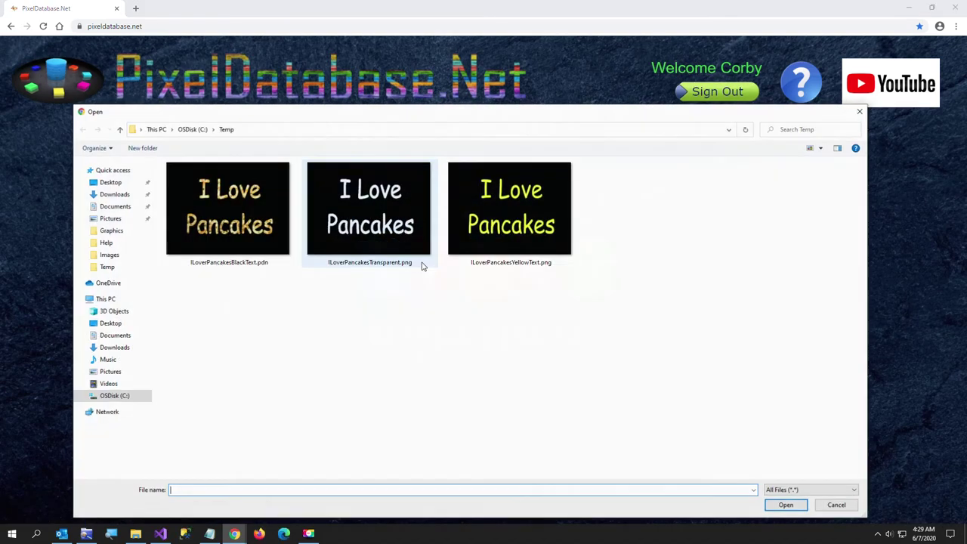
left_click(228, 201)
double_click(229, 201)
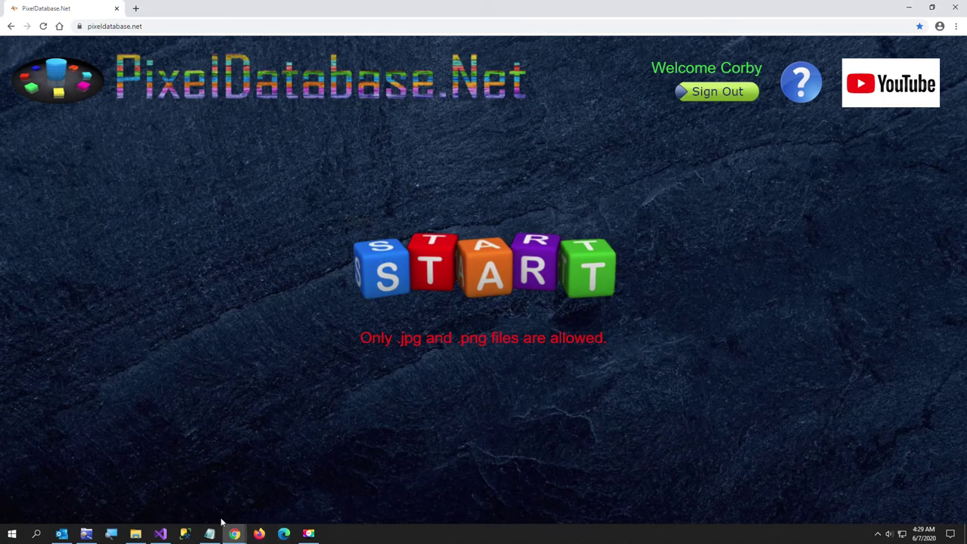
left_click(88, 537)
Browse to C:\Temp and open ILoverPancakesBlackText.pdn in paint.net
scroll(213, 453, "down", 4)
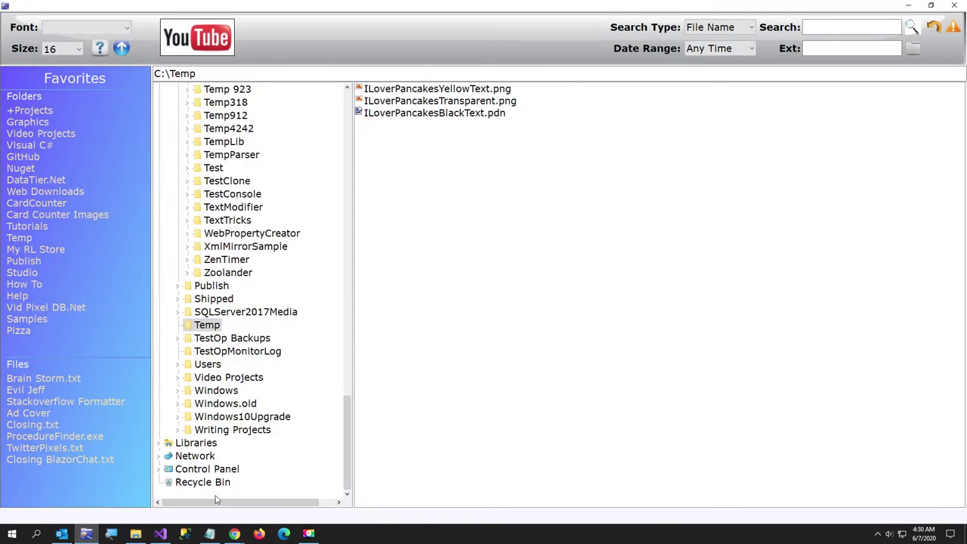
left_click(135, 534)
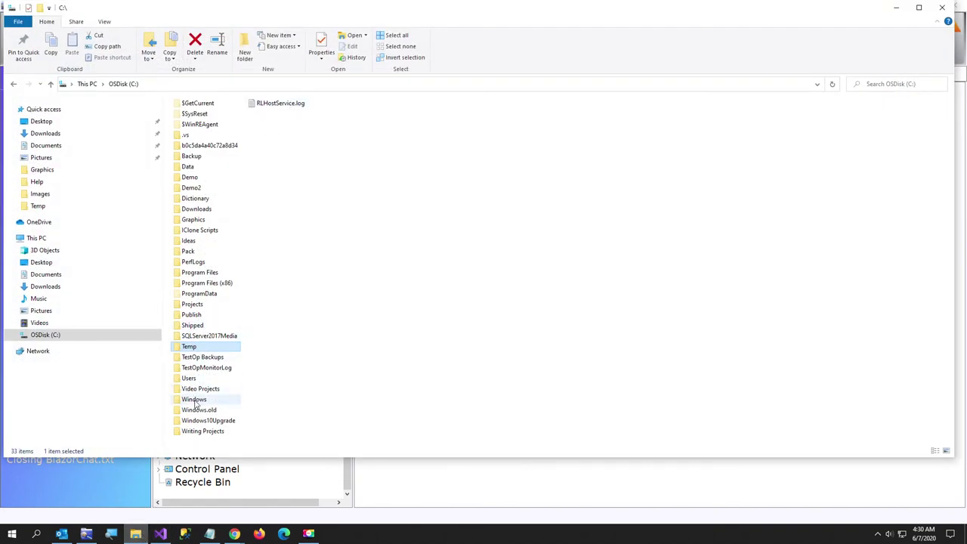
left_click(189, 253)
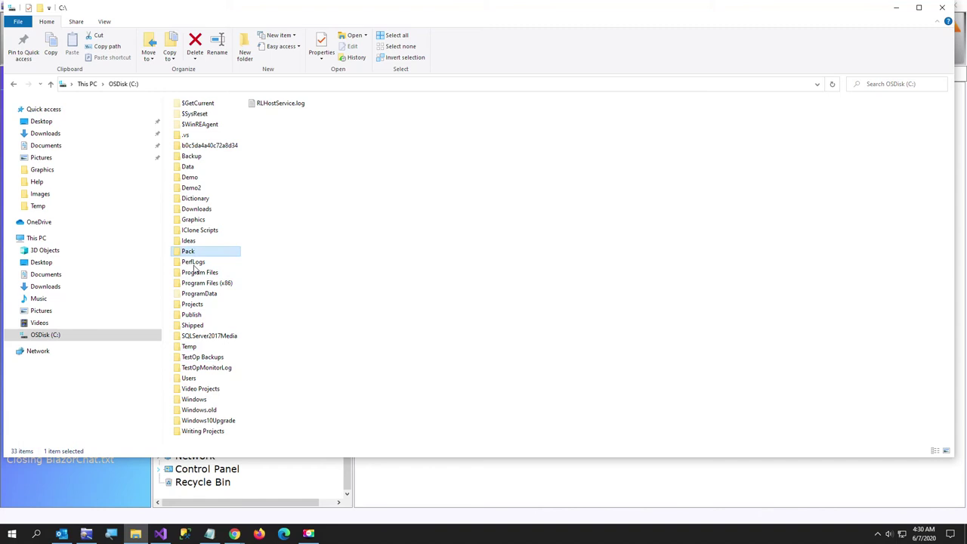
double_click(189, 346)
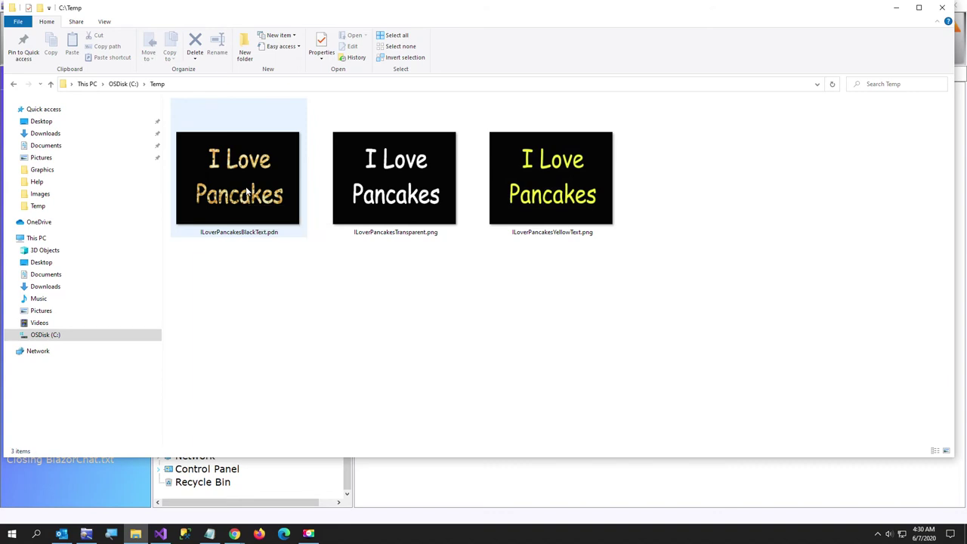
double_click(247, 194)
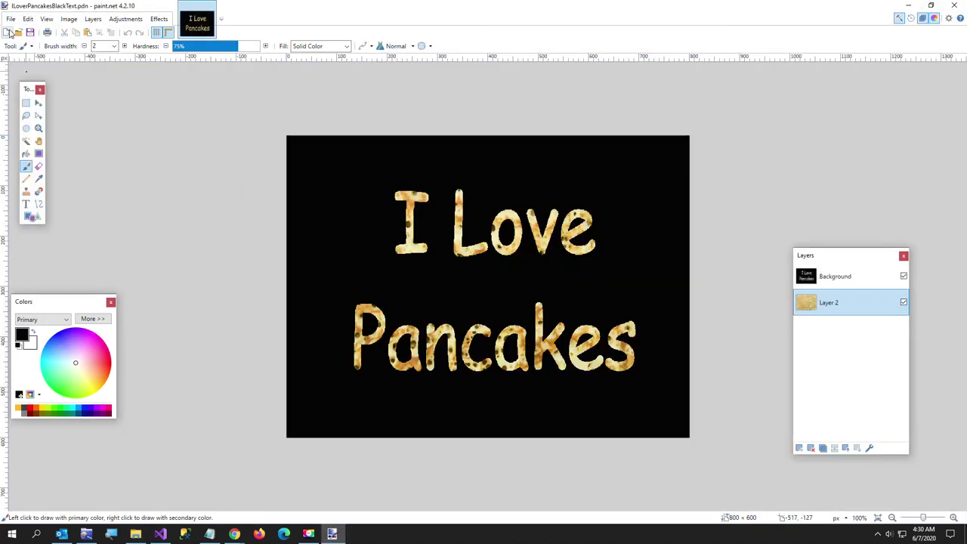
Save the image as PNG type, ILoverPancakesBlackText.png, flattening its layers
left_click(10, 19)
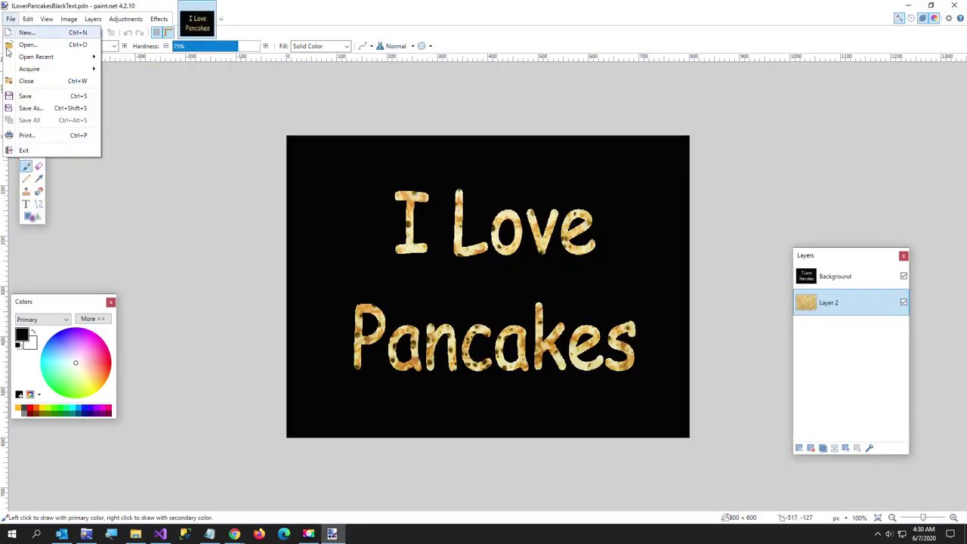
left_click(33, 109)
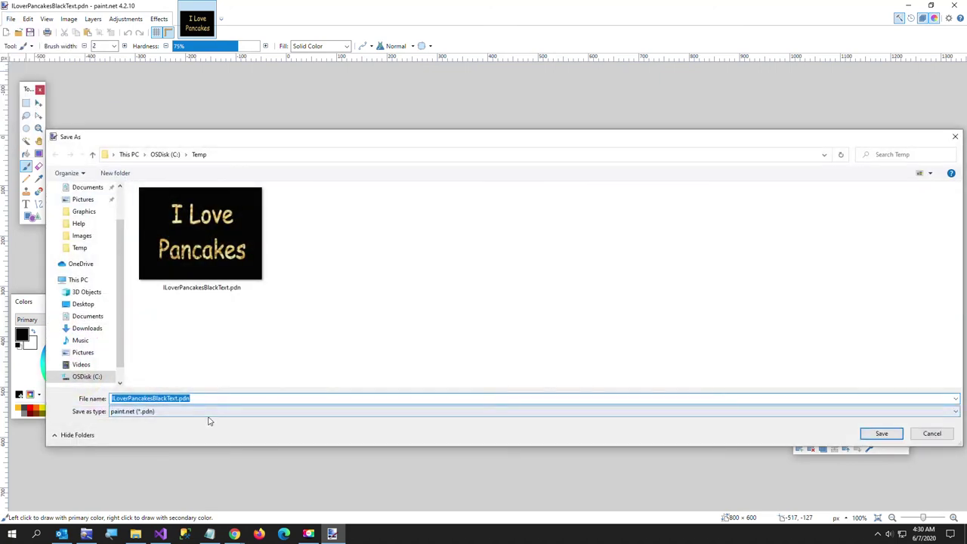
left_click(209, 414)
left_click(180, 438)
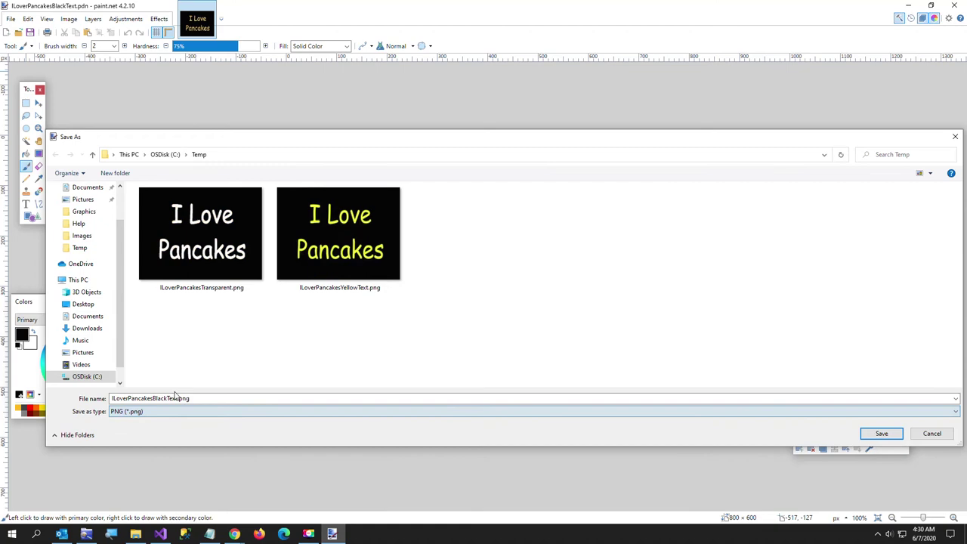
left_click(876, 433)
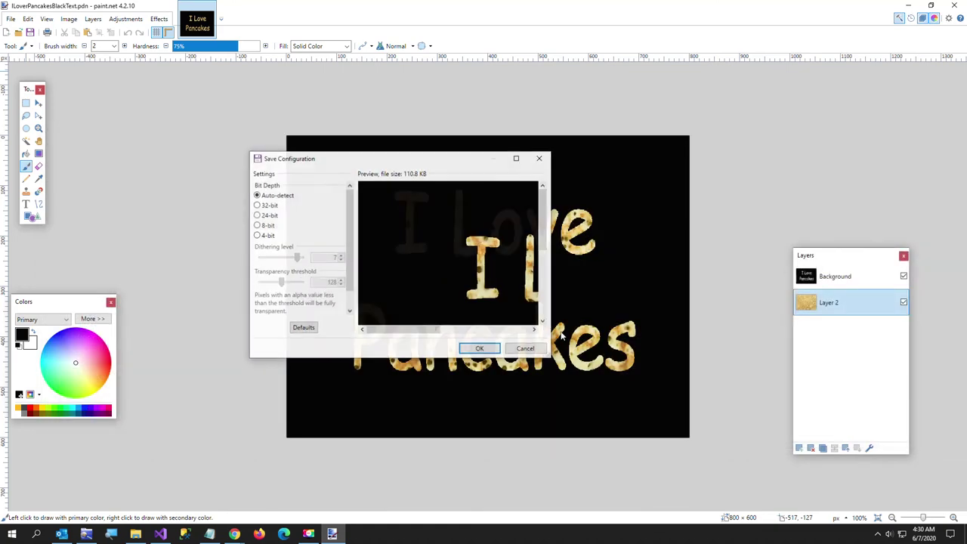
left_click(475, 351)
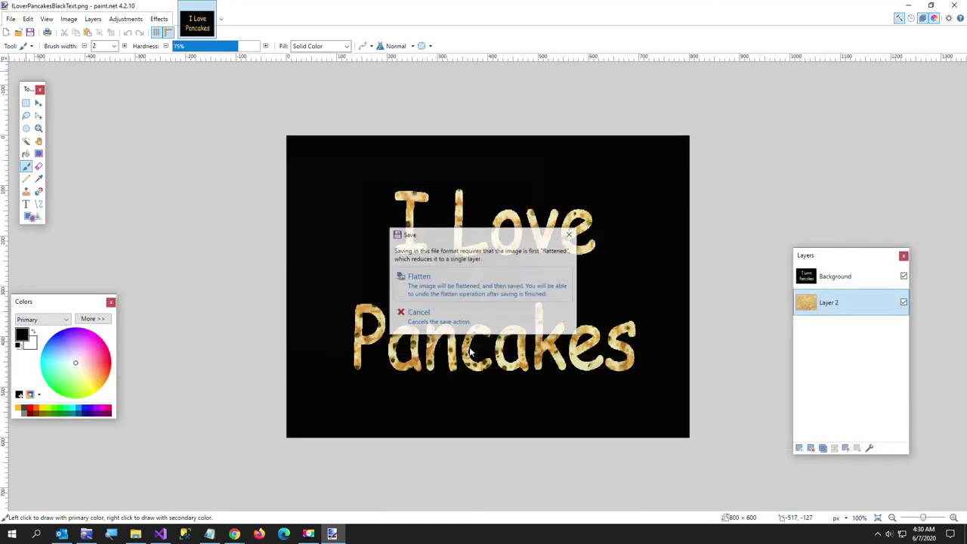
left_click(447, 292)
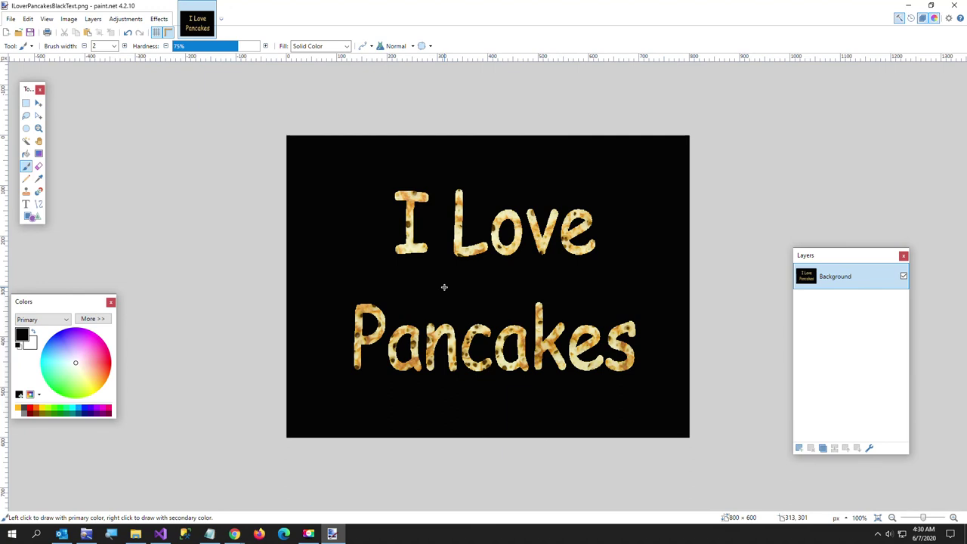
Dismiss the follow-up prompt and go to the File menu to close the document
left_click(928, 533)
left_click(427, 320)
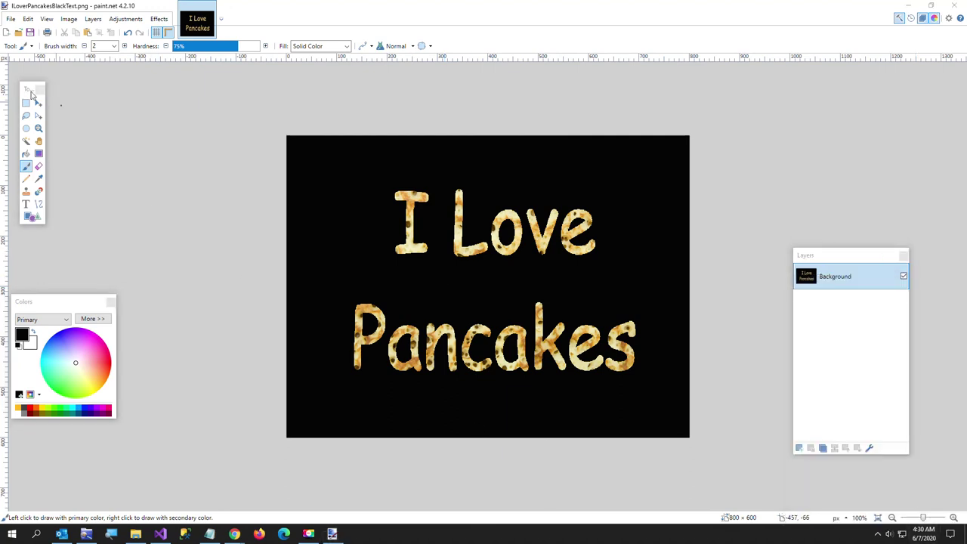
left_click(11, 19)
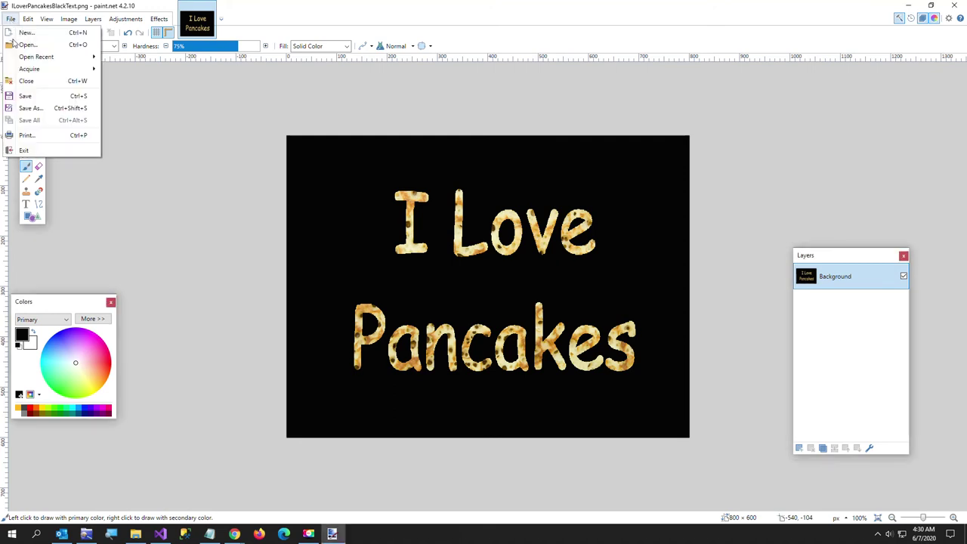
Close the paint.net document and load ILoverPancakesBlackText.png into PixelDatabase.Net
left_click(25, 81)
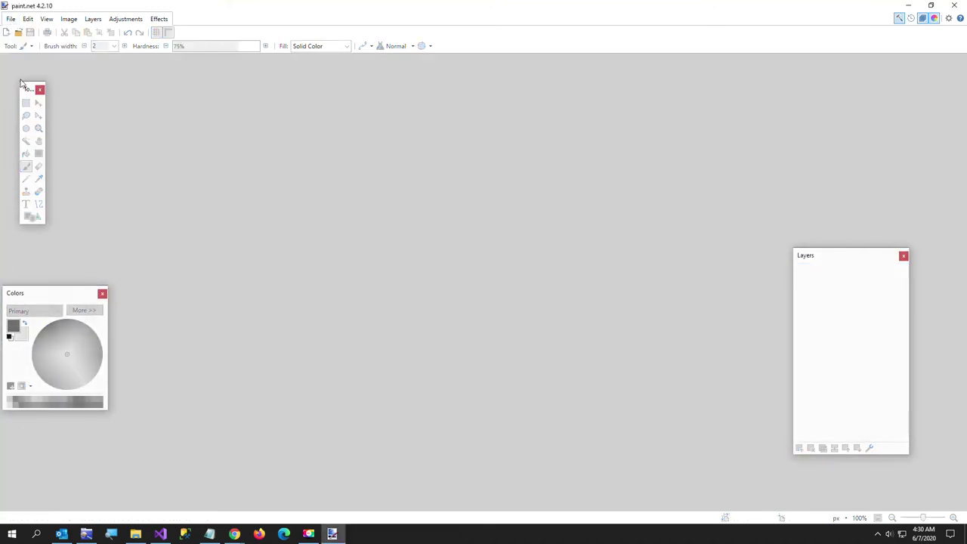
mouse_move(237, 536)
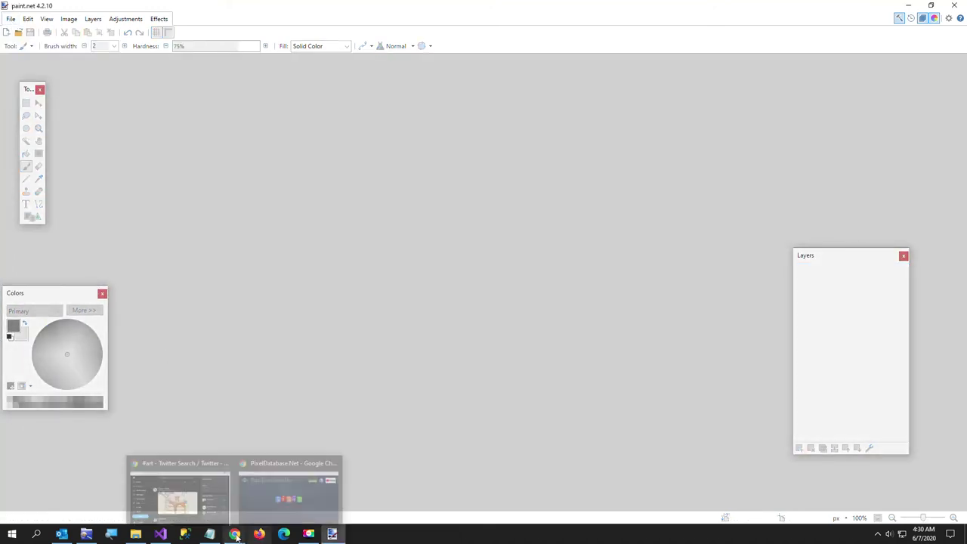
left_click(257, 484)
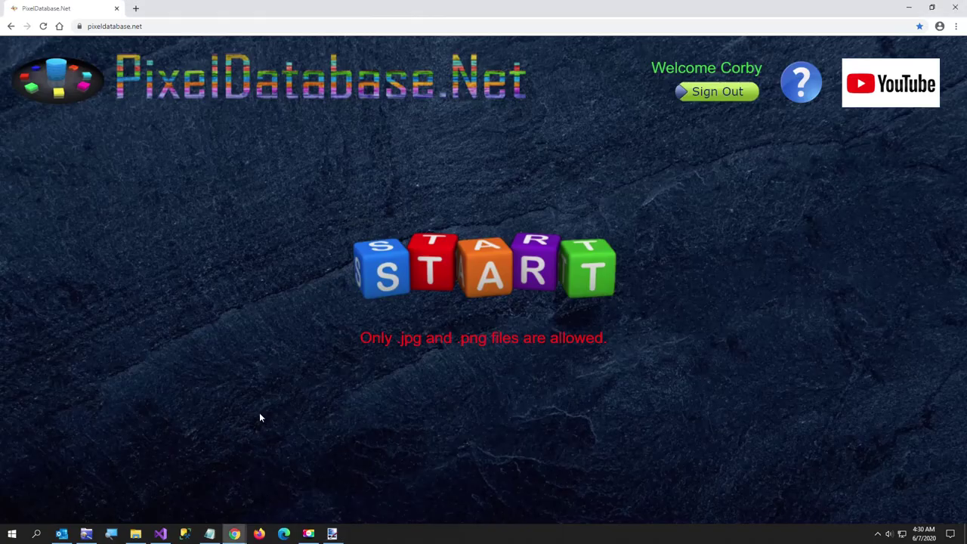
left_click(386, 279)
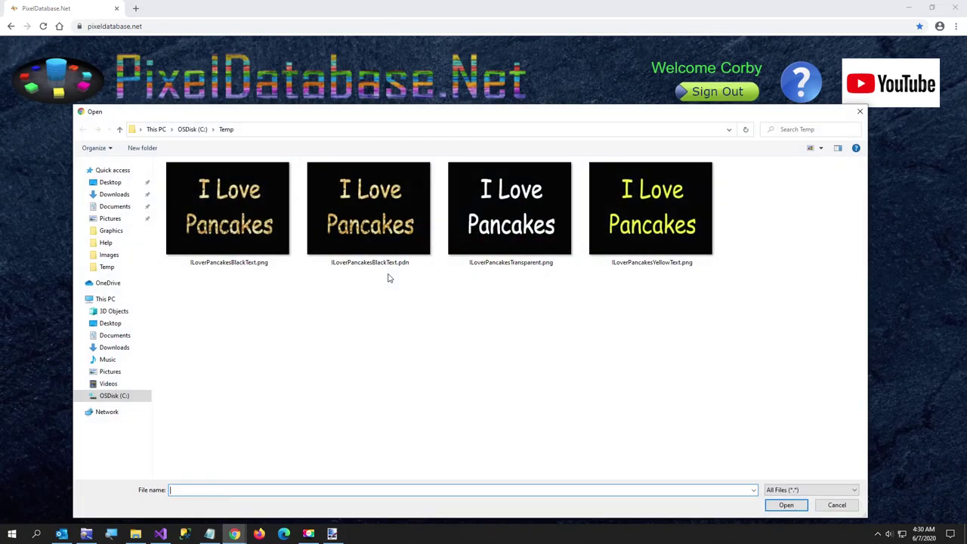
double_click(243, 220)
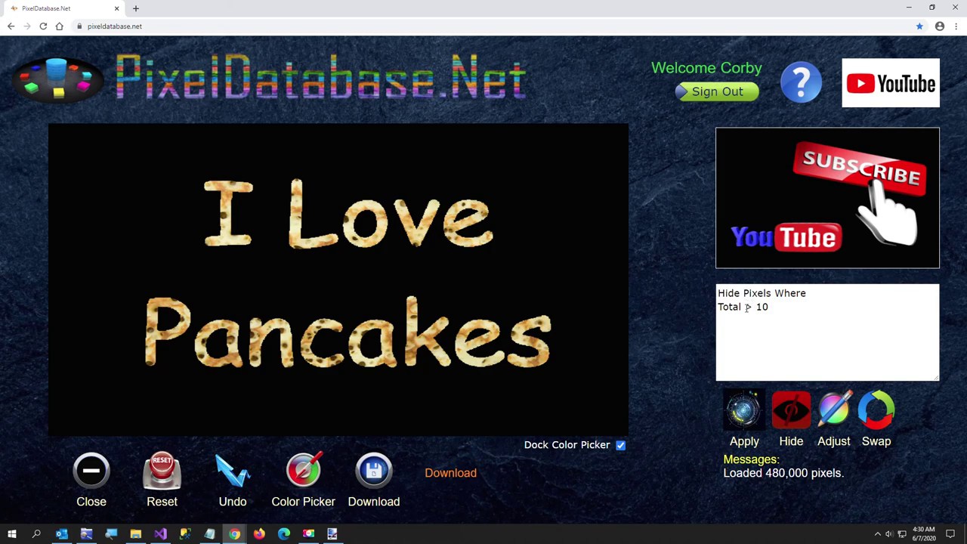
double_click(748, 307)
Apply the query 'Hide Pixels Where Total < 10', hiding 437,177 black pixels
type("<")
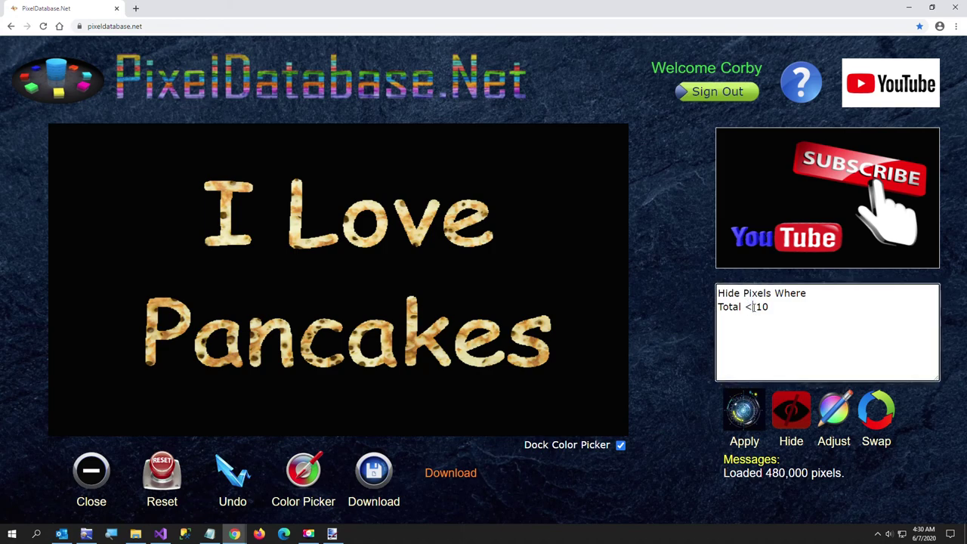
left_click(744, 410)
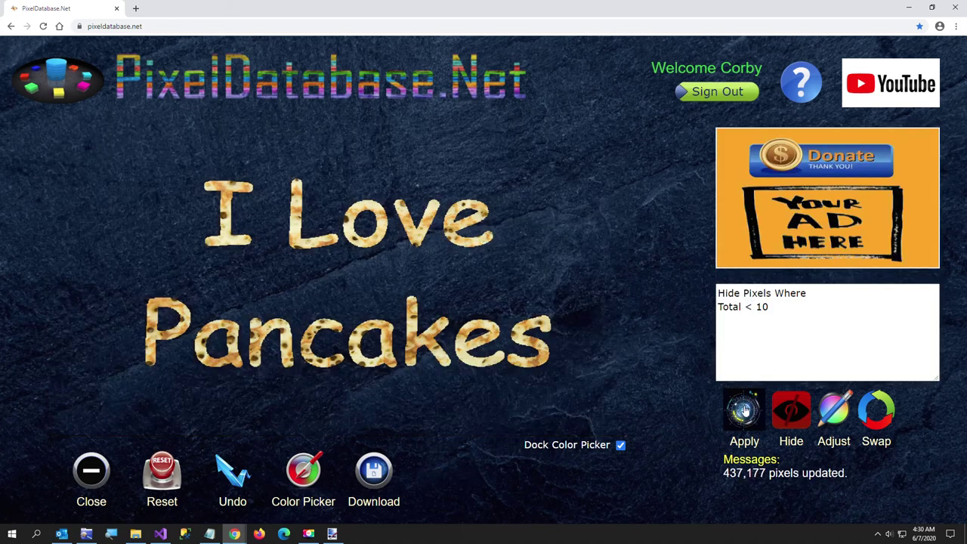
left_click(383, 483)
Save the edited image's download into Temp, renamed to ILoverPancakesText.png
left_click(436, 475)
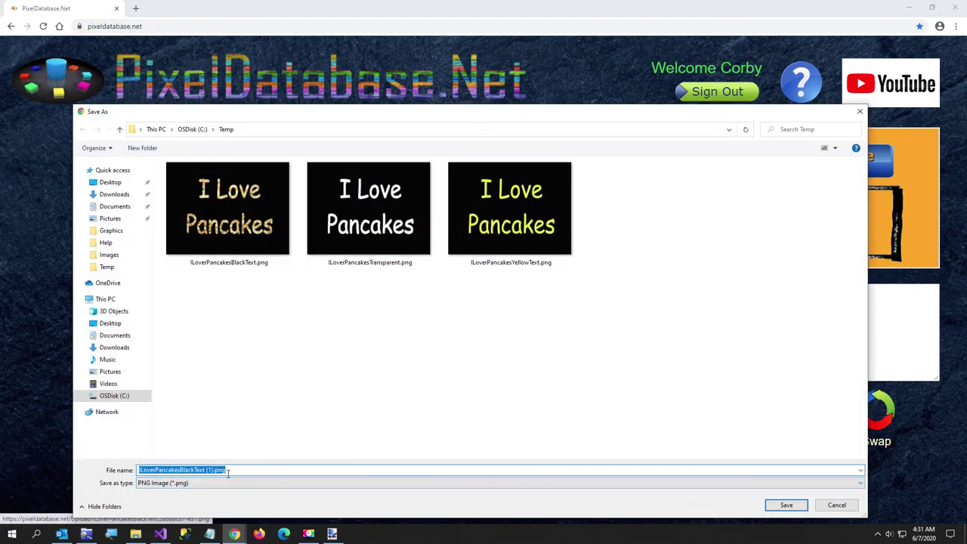
left_click(269, 469)
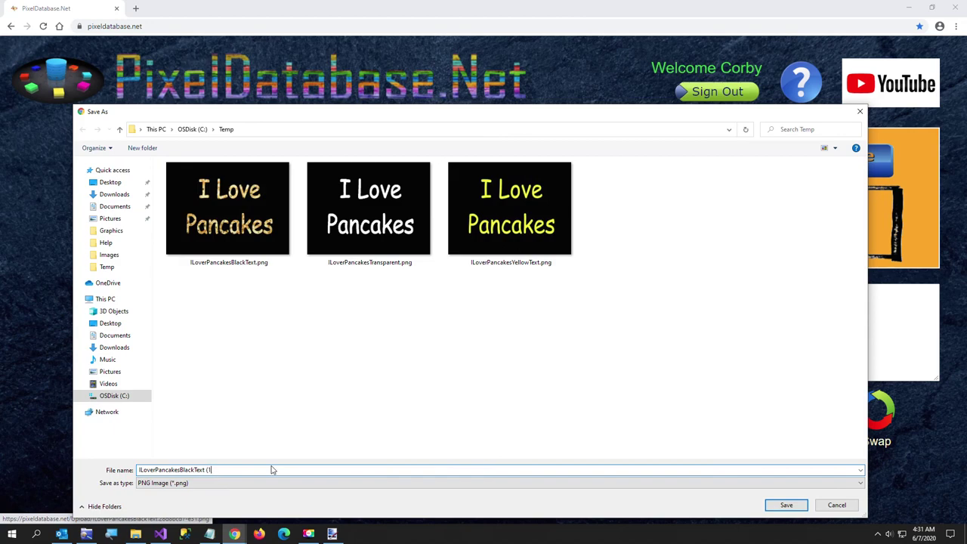
key("BackSpace")
key("BackSpace")
key("BackSpace")
key("BackSpace")
key("BackSpace")
key("BackSpace")
key("BackSpace")
key("BackSpace")
key("BackSpace")
key("BackSpace")
key("BackSpace")
type("Te")
key("Return")
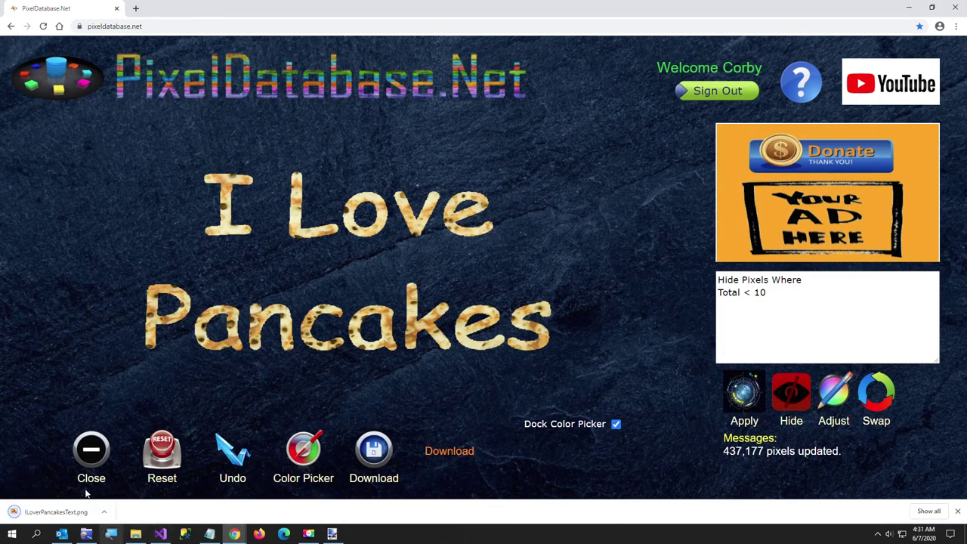
left_click(104, 512)
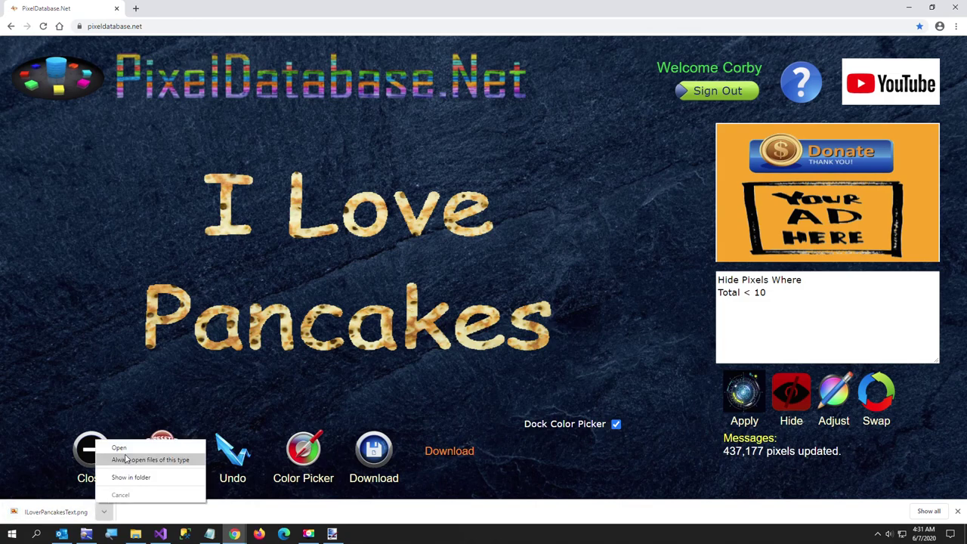
Open ILoverPancakesText.png in paint.net to confirm its transparent background, then return to Chrome
left_click(125, 451)
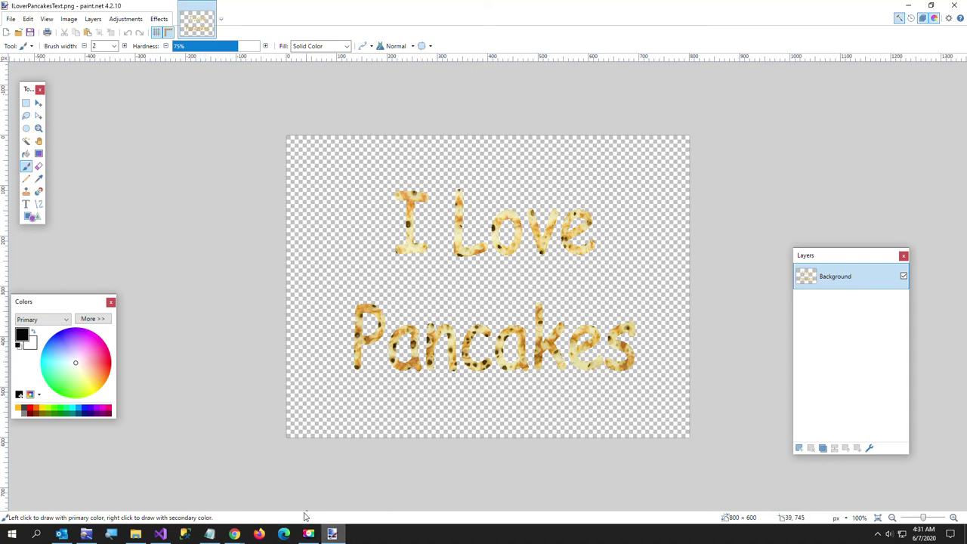
left_click(234, 535)
left_click(264, 491)
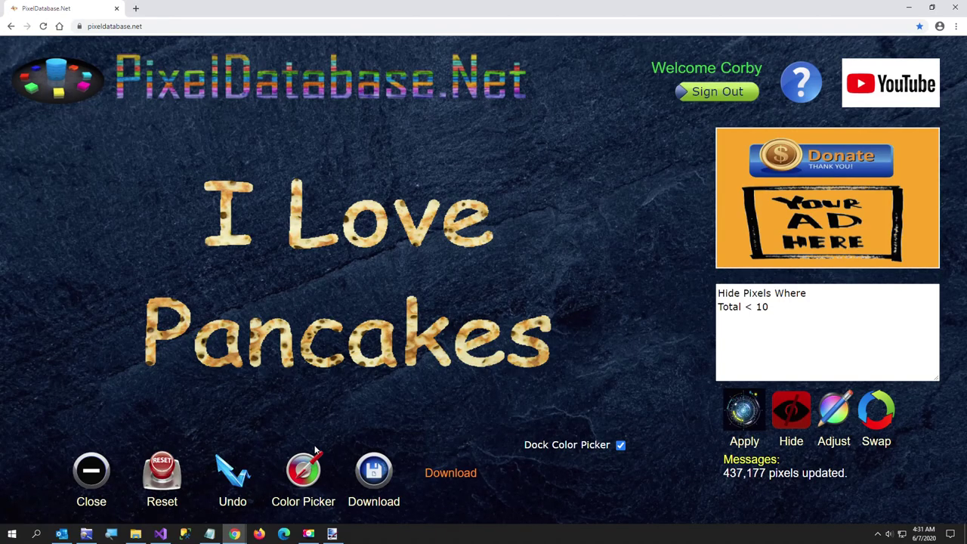